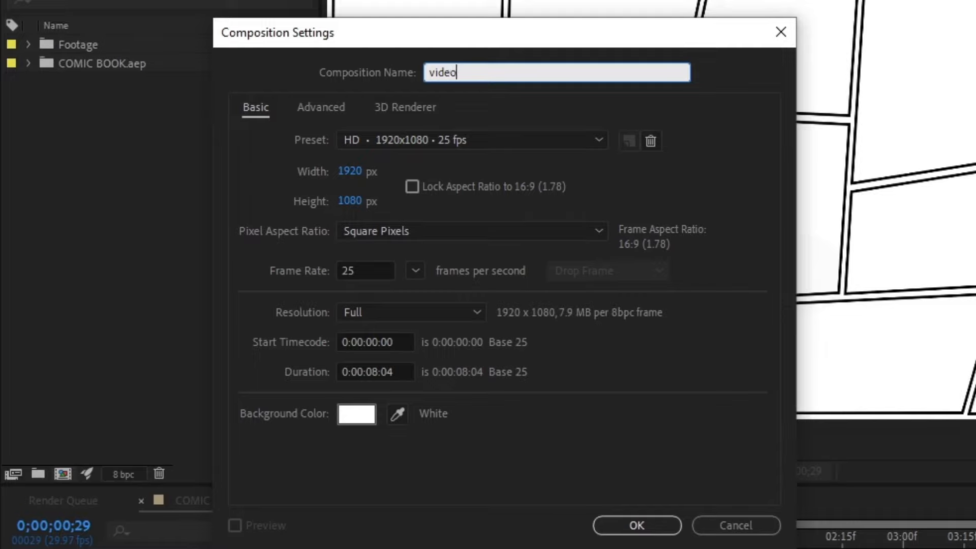
Create the composition video 01 at 1920 × 1080 px and 25 fps, and duplicate it eleven times up to video 12
{"action": "key", "text": "Return"}
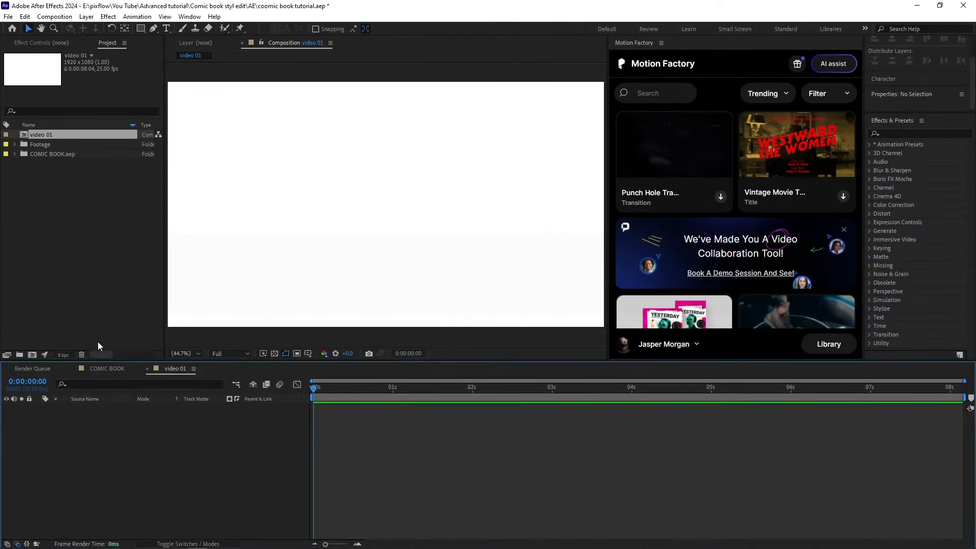
{"action": "left_click", "coordinate": [106, 367]}
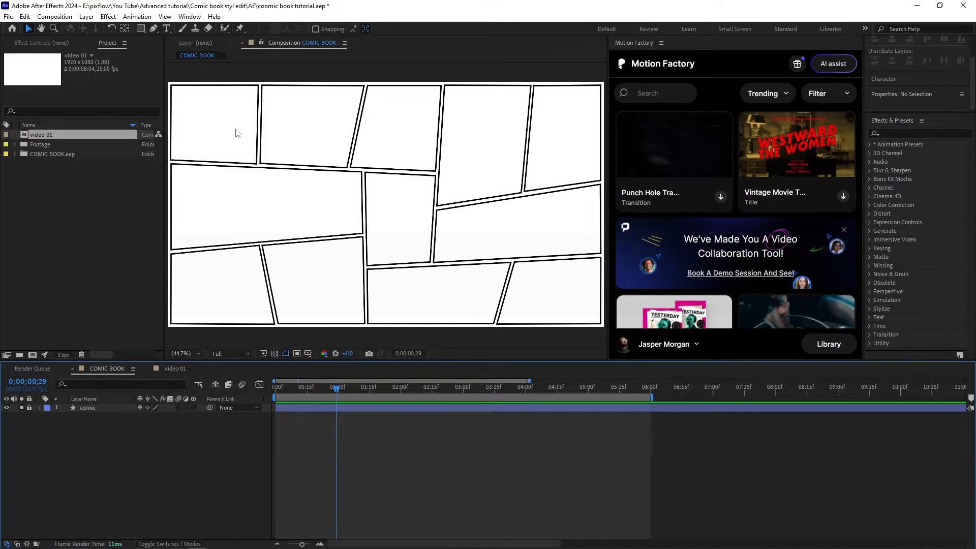
{"action": "left_click", "coordinate": [42, 135]}
{"action": "key", "text": "ctrl+d"}
{"action": "key", "text": "ctrl+d"}
{"action": "key", "text": "ctrl+d"}
{"action": "key", "text": "ctrl+d"}
{"action": "key", "text": "ctrl+d"}
{"action": "key", "text": "ctrl+d"}
{"action": "key", "text": "ctrl+d"}
{"action": "key", "text": "ctrl+d"}
{"action": "key", "text": "ctrl+d"}
{"action": "key", "text": "ctrl+d"}
{"action": "key", "text": "ctrl+d"}
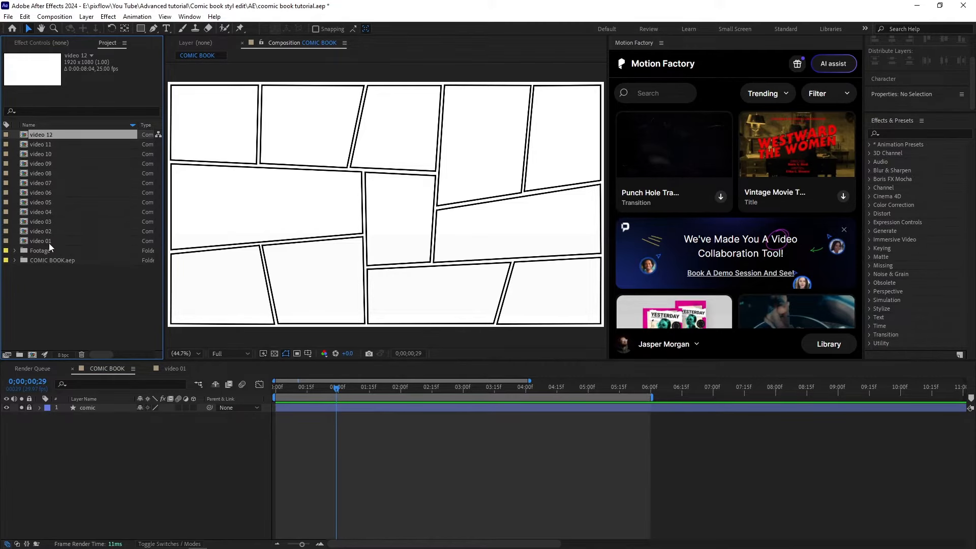
Place the footage clip 7972148 in the composition video 01 and scale it to 53%
{"action": "double_click", "coordinate": [49, 243]}
{"action": "left_click", "coordinate": [15, 250]}
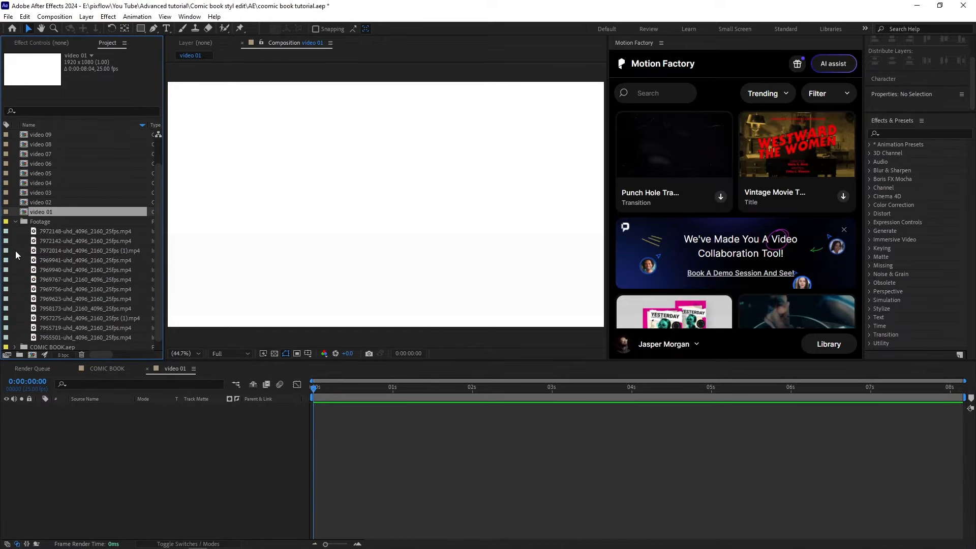
{"action": "left_click_drag", "start_coordinate": [64, 232], "coordinate": [77, 499]}
{"action": "key", "text": "s"}
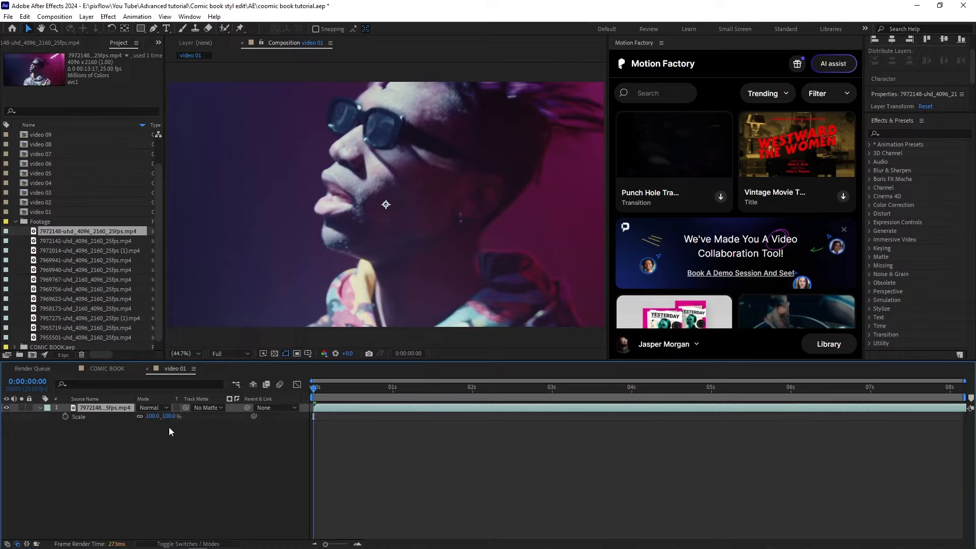
{"action": "left_click_drag", "start_coordinate": [170, 418], "coordinate": [147, 420]}
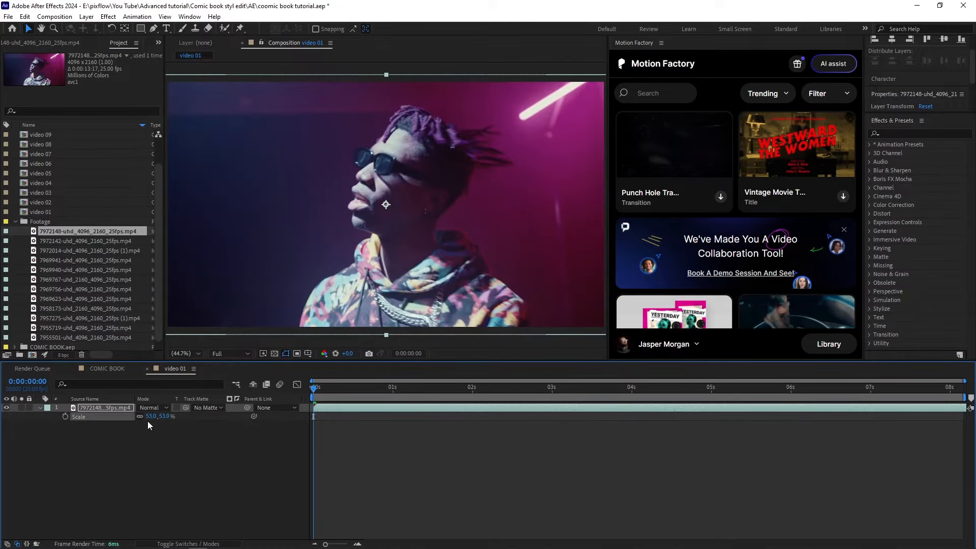
Place the footage clip 7972142 in the composition video 02 and scale it to 52%
{"action": "double_click", "coordinate": [50, 203]}
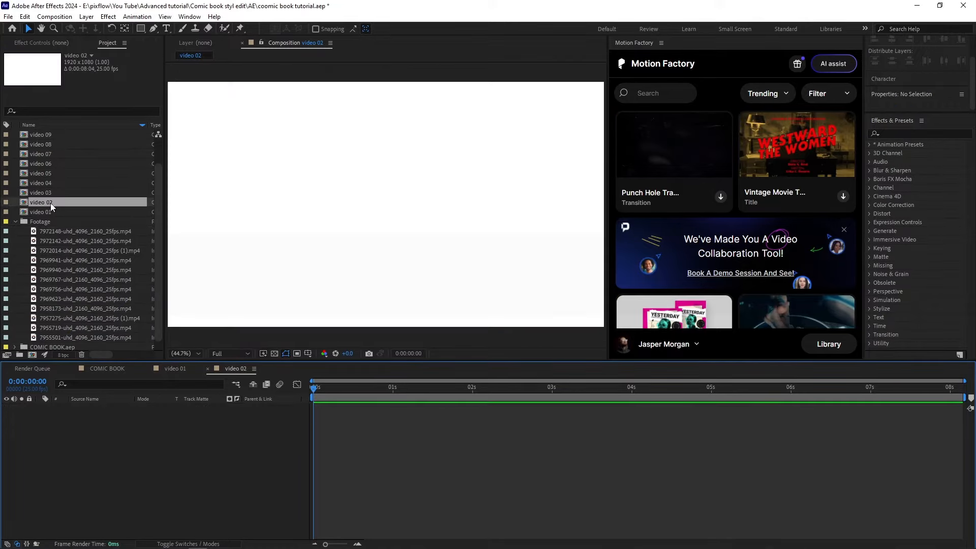
{"action": "left_click_drag", "start_coordinate": [65, 241], "coordinate": [78, 429]}
{"action": "key", "text": "s"}
{"action": "left_click_drag", "start_coordinate": [168, 420], "coordinate": [153, 420]}
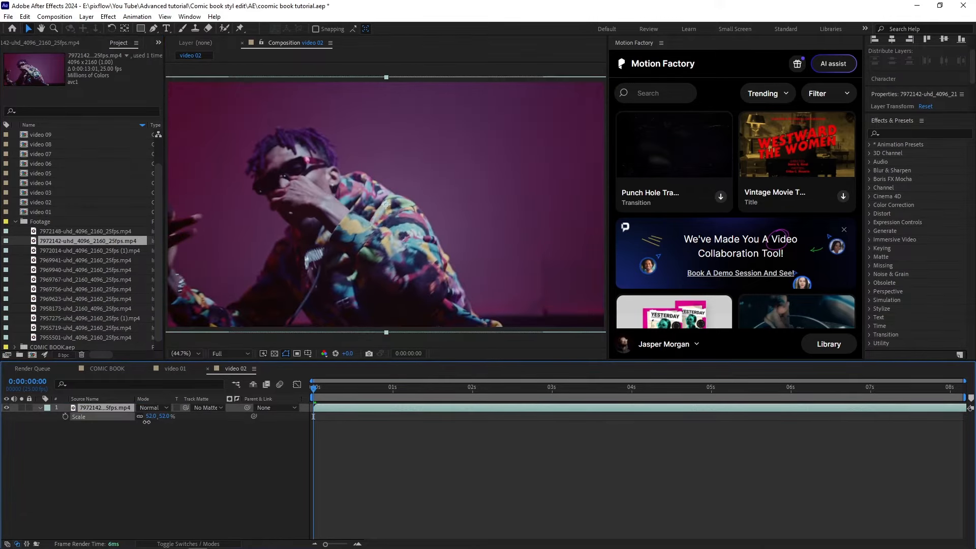
Fill the compositions video 03, video 04 and video 05 with the clips 7972014, 7969941 and 7969940 respectively, scaled down towards frame size
{"action": "double_click", "coordinate": [41, 192]}
{"action": "left_click_drag", "start_coordinate": [91, 251], "coordinate": [90, 438]}
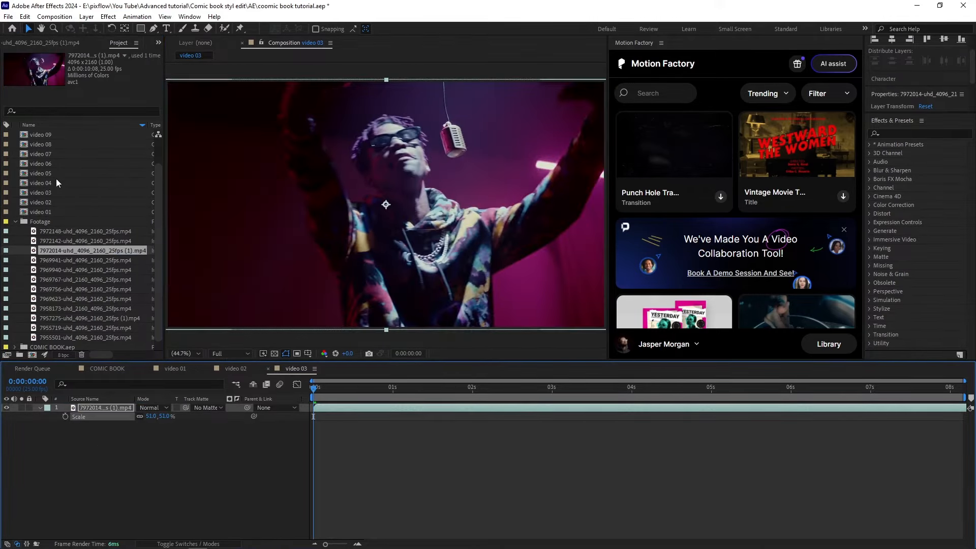
{"action": "double_click", "coordinate": [56, 182]}
{"action": "left_click", "coordinate": [72, 268]}
{"action": "left_click_drag", "start_coordinate": [72, 269], "coordinate": [96, 443]}
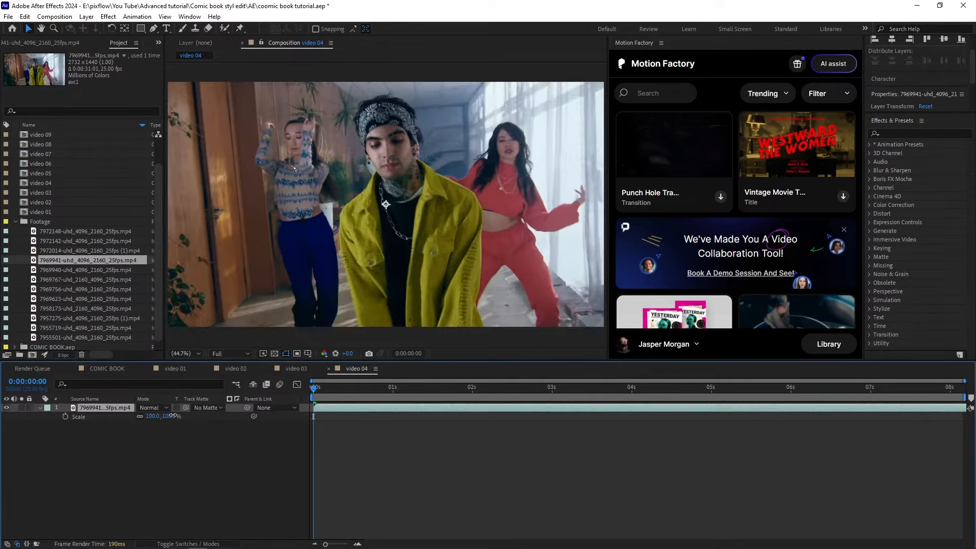
{"action": "double_click", "coordinate": [41, 173]}
{"action": "left_click_drag", "start_coordinate": [87, 269], "coordinate": [90, 441]}
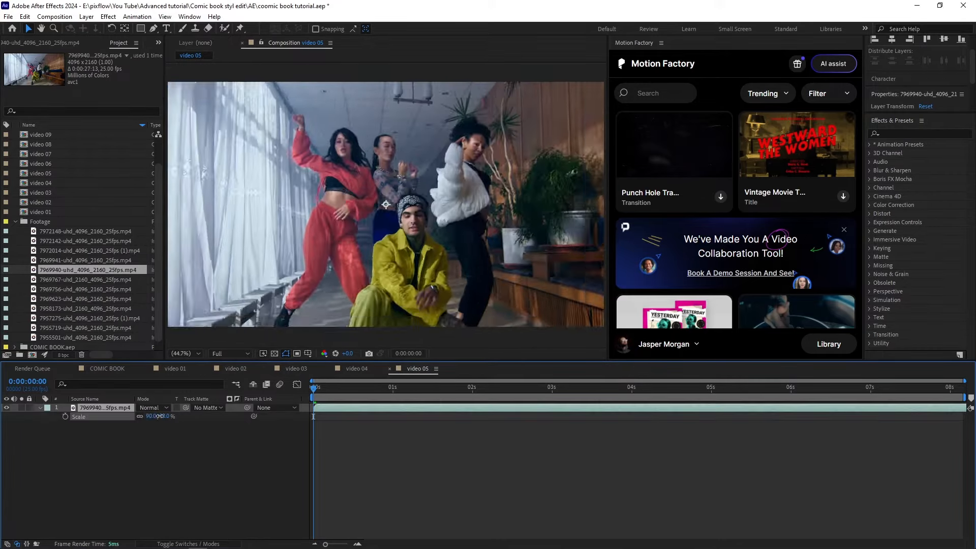
Place the vertical footage clip 7969767 in the composition video 06 and show its Scale property
{"action": "double_click", "coordinate": [53, 167]}
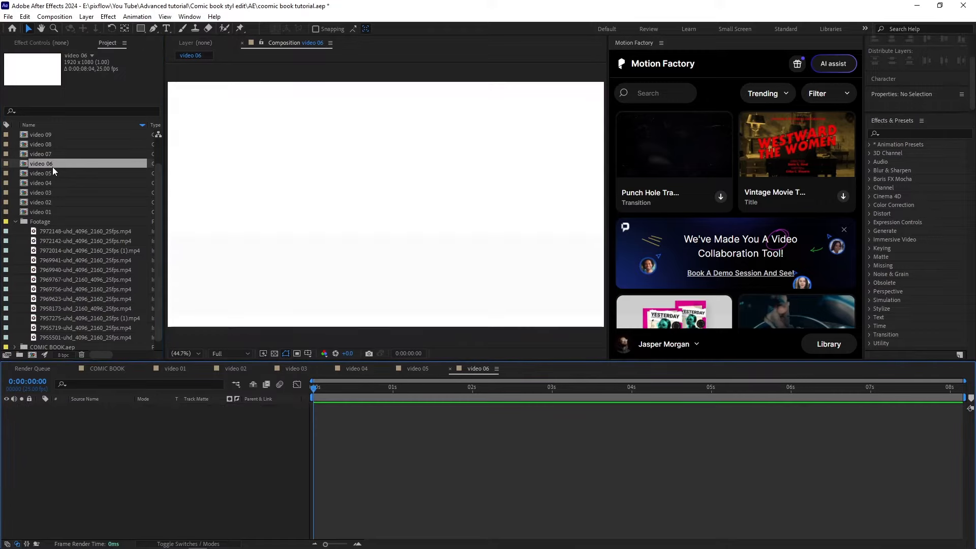
{"action": "left_click_drag", "start_coordinate": [65, 280], "coordinate": [97, 448]}
{"action": "key", "text": "s"}
{"action": "scroll", "coordinate": [299, 273], "scroll_direction": "down", "scroll_amount": 4}
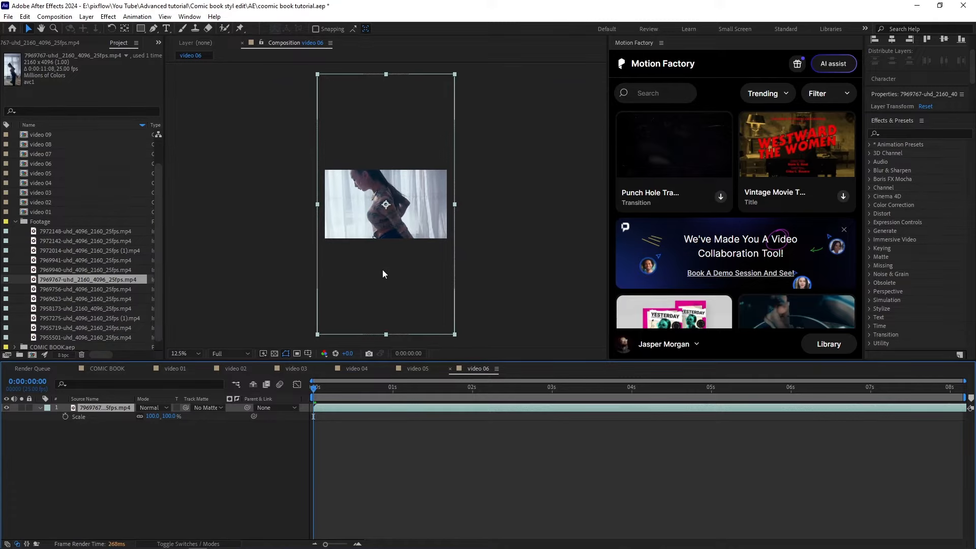
Resize the composition video 06 to 1080 × 1920 px and scale its clip to 51%
{"action": "key", "text": "ctrl+k"}
{"action": "left_click", "coordinate": [184, 199]}
{"action": "type", "text": "1080"}
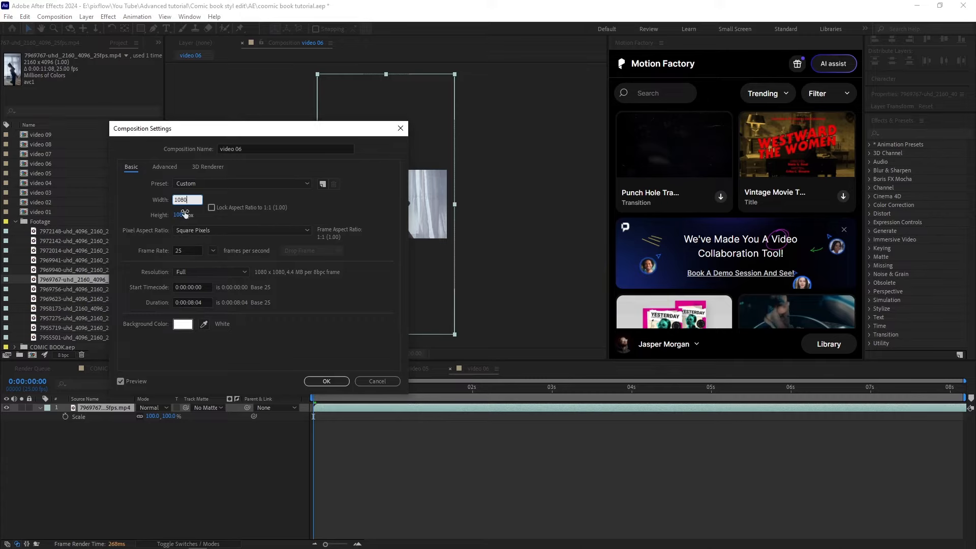
{"action": "left_click", "coordinate": [183, 214]}
{"action": "type", "text": "192"}
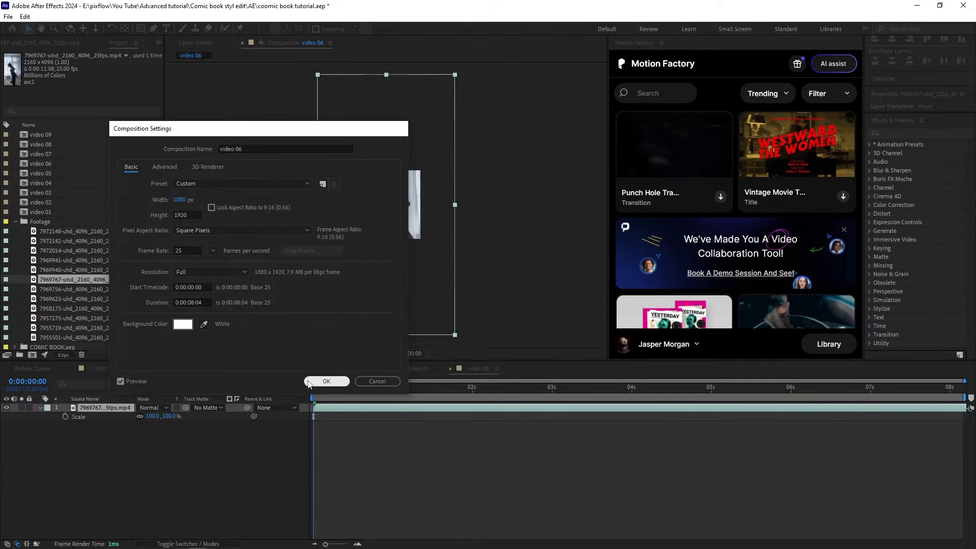
{"action": "left_click", "coordinate": [307, 380]}
{"action": "left_click_drag", "start_coordinate": [170, 420], "coordinate": [148, 417]}
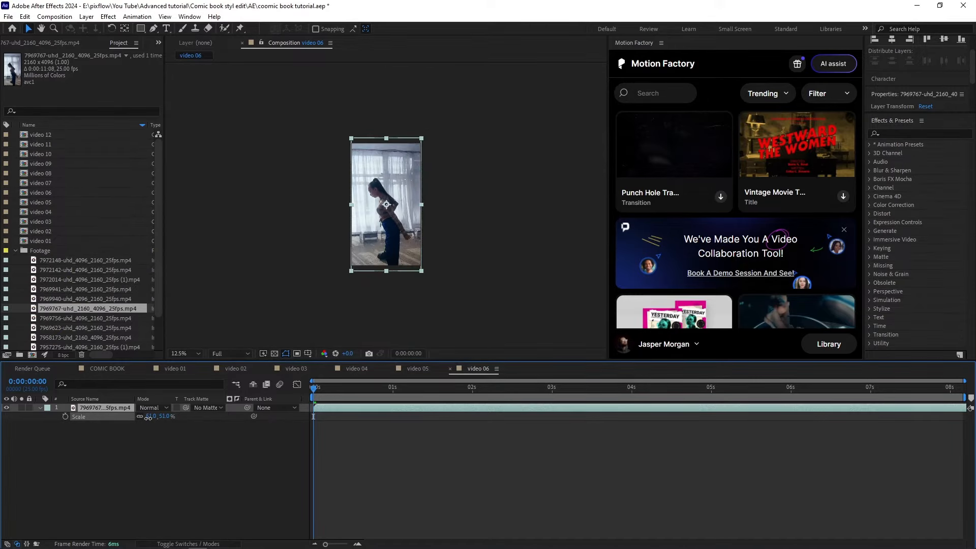
{"action": "key", "text": "period"}
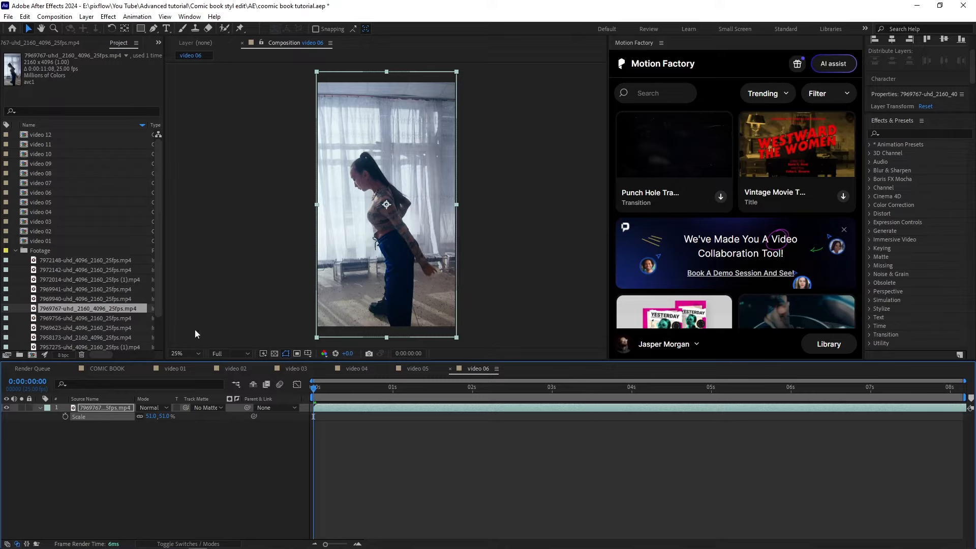
Place the footage clip 7969756 in the composition video 07 and scale it to 51%
{"action": "double_click", "coordinate": [54, 182]}
{"action": "left_click_drag", "start_coordinate": [65, 317], "coordinate": [77, 406]}
{"action": "key", "text": "s"}
{"action": "left_click_drag", "start_coordinate": [170, 417], "coordinate": [162, 417]}
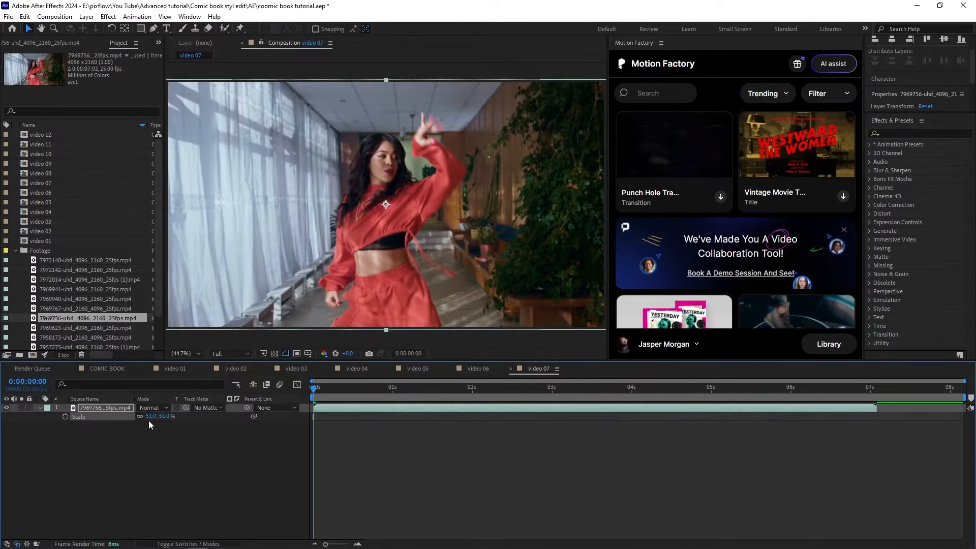
Place the footage clip 7969623 in the composition video 08 and scale it down to fit the frame
{"action": "double_click", "coordinate": [51, 173]}
{"action": "left_click_drag", "start_coordinate": [71, 328], "coordinate": [76, 407]}
{"action": "key", "text": "s"}
{"action": "left_click_drag", "start_coordinate": [153, 416], "coordinate": [145, 417]}
Fill the composition video 09, resized to 1080 × 1920 px, with the vertical clip 7958173 scaled to 56%
{"action": "double_click", "coordinate": [53, 163]}
{"action": "left_click_drag", "start_coordinate": [87, 337], "coordinate": [98, 425]}
{"action": "key", "text": "ctrl+k"}
{"action": "left_click", "coordinate": [177, 199]}
{"action": "type", "text": "1080"}
{"action": "key", "text": "Tab"}
{"action": "type", "text": "1920"}
{"action": "left_click", "coordinate": [325, 381]}
{"action": "key", "text": "s"}
{"action": "left_click_drag", "start_coordinate": [172, 417], "coordinate": [153, 419]}
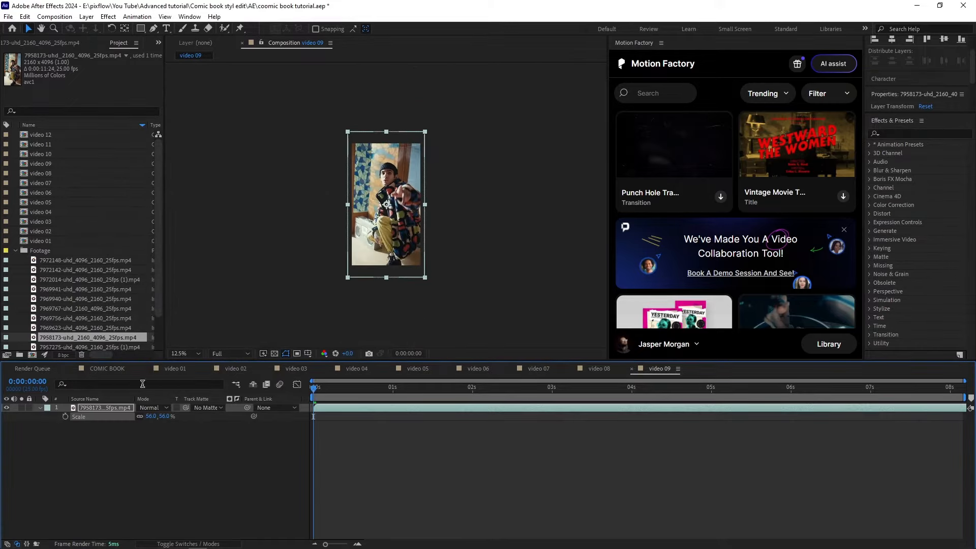
Place the footage clip 7957275 in the composition video 10 and scale it down to fit the frame
{"action": "double_click", "coordinate": [56, 154]}
{"action": "scroll", "coordinate": [75, 304], "scroll_direction": "down", "scroll_amount": 2}
{"action": "left_click_drag", "start_coordinate": [76, 304], "coordinate": [96, 430]}
{"action": "key", "text": "s"}
{"action": "left_click_drag", "start_coordinate": [171, 416], "coordinate": [149, 416]}
Place the footage clip 7955719 in the composition video 11 and scale it to 77%
{"action": "scroll", "coordinate": [92, 194], "scroll_direction": "up", "scroll_amount": 2}
{"action": "double_click", "coordinate": [56, 143]}
{"action": "scroll", "coordinate": [76, 281], "scroll_direction": "down", "scroll_amount": 2}
{"action": "left_click_drag", "start_coordinate": [77, 317], "coordinate": [81, 439]}
{"action": "scroll", "coordinate": [389, 238], "scroll_direction": "down", "scroll_amount": 2}
{"action": "key", "text": "s"}
{"action": "left_click_drag", "start_coordinate": [171, 417], "coordinate": [157, 417]}
Place the footage clip 7955501 in the composition video 12 and scale it to 76%
{"action": "scroll", "coordinate": [410, 264], "scroll_direction": "up", "scroll_amount": 2}
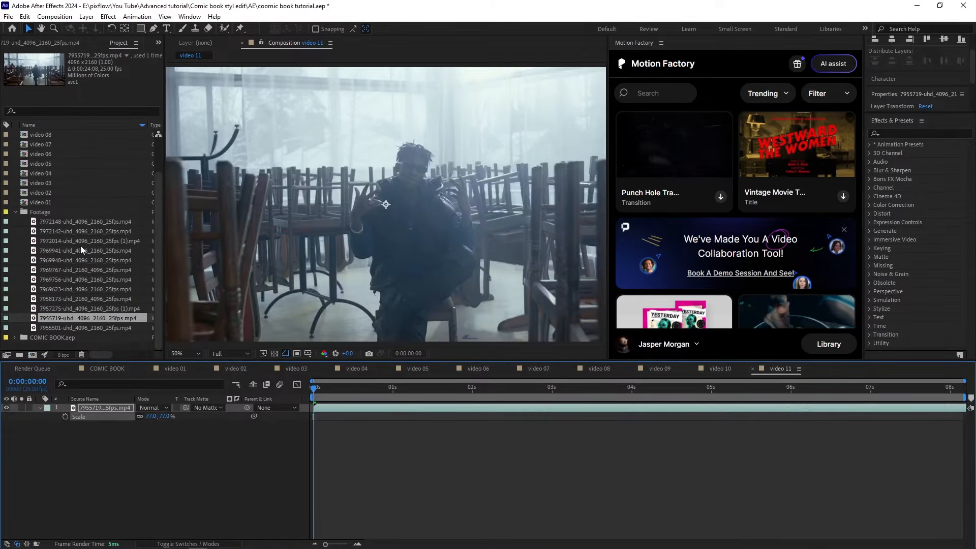
{"action": "scroll", "coordinate": [81, 246], "scroll_direction": "up", "scroll_amount": 2}
{"action": "double_click", "coordinate": [56, 134]}
{"action": "scroll", "coordinate": [78, 284], "scroll_direction": "down", "scroll_amount": 2}
{"action": "left_click_drag", "start_coordinate": [77, 328], "coordinate": [103, 437]}
{"action": "key", "text": "s"}
{"action": "left_click_drag", "start_coordinate": [168, 417], "coordinate": [157, 416]}
{"action": "left_click", "coordinate": [164, 431]}
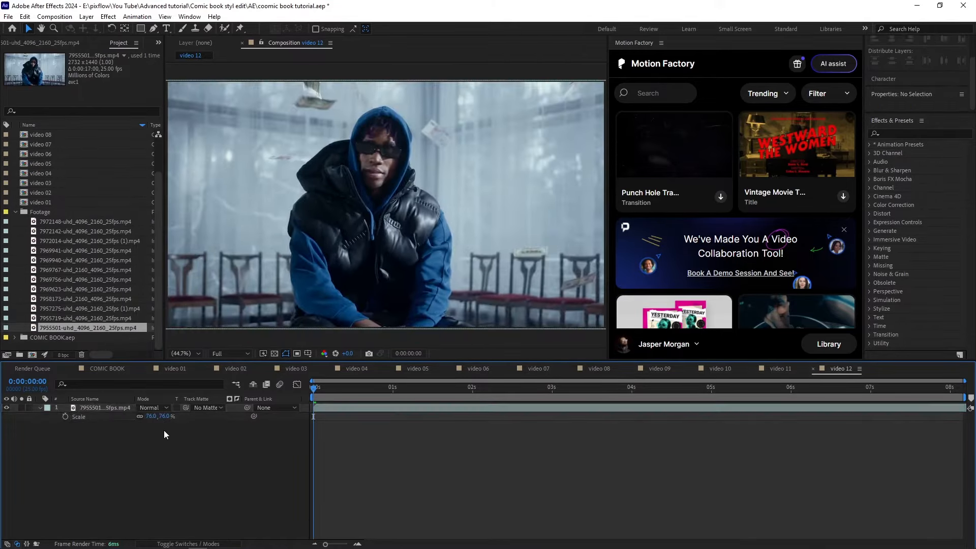
Return to the COMIC BOOK composition, close all the open video compositions and collapse the Footage folder
{"action": "left_click", "coordinate": [111, 368]}
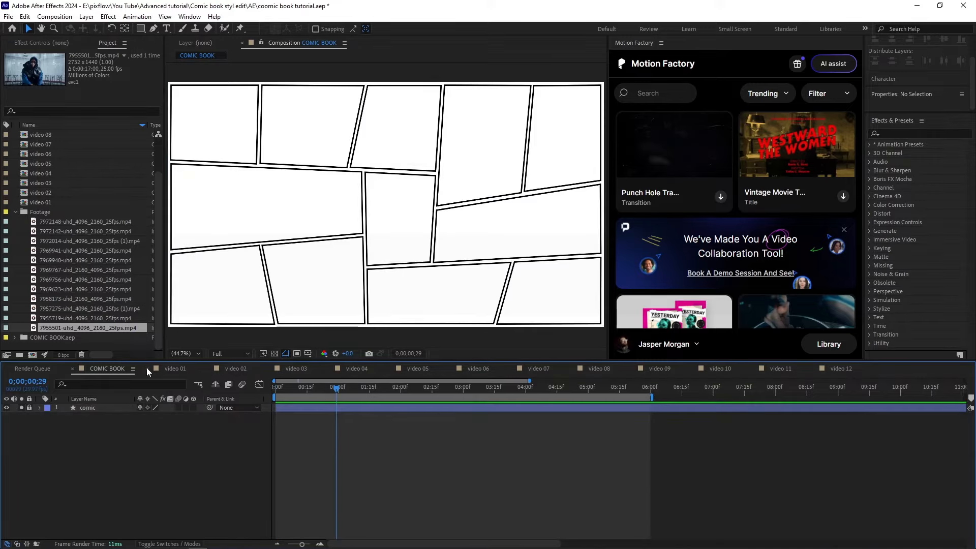
{"action": "left_click", "coordinate": [147, 368]}
{"action": "left_click", "coordinate": [147, 368]}
{"action": "left_click", "coordinate": [147, 368]}
{"action": "left_click", "coordinate": [147, 368]}
{"action": "left_click", "coordinate": [147, 368]}
{"action": "left_click", "coordinate": [147, 368]}
{"action": "left_click", "coordinate": [16, 212]}
Add video 01 beneath the comic layer, scale it to 48% and position it over the wide left panel of the middle row
{"action": "left_click", "coordinate": [45, 242]}
{"action": "left_click_drag", "start_coordinate": [49, 244], "coordinate": [79, 429]}
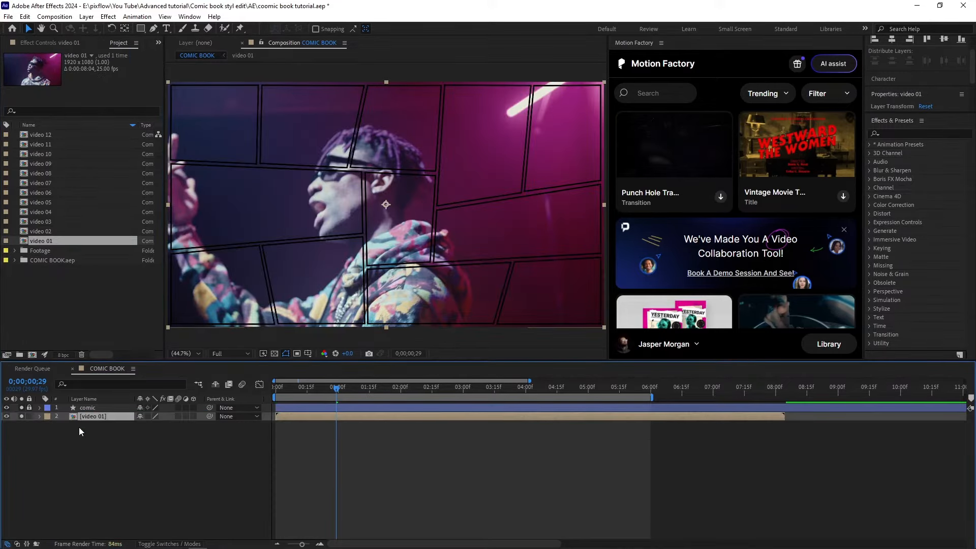
{"action": "key", "text": "s"}
{"action": "left_click_drag", "start_coordinate": [174, 427], "coordinate": [148, 427]}
{"action": "left_click_drag", "start_coordinate": [414, 221], "coordinate": [295, 222]}
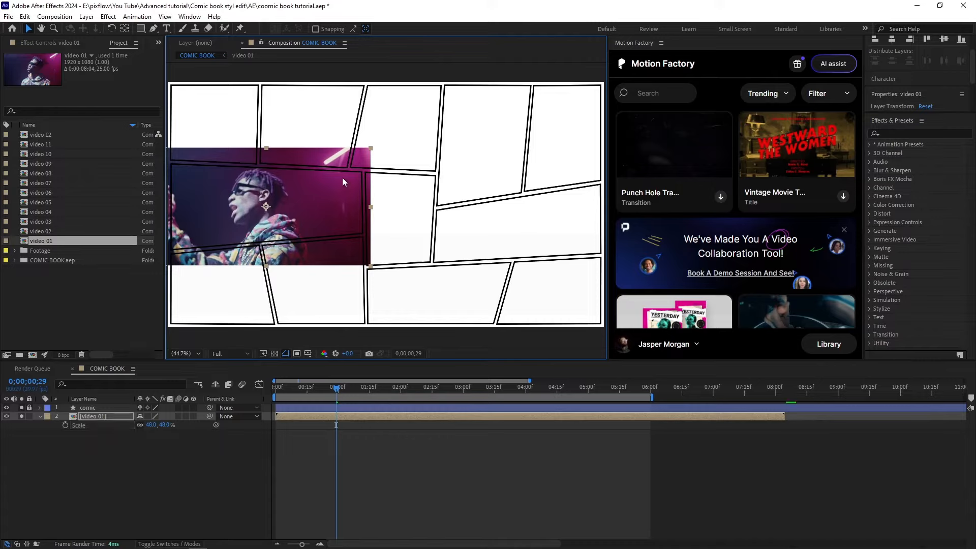
Add video 02 beneath video 01, scale it to 35% and position it over the third panel of the bottom row
{"action": "left_click", "coordinate": [53, 229]}
{"action": "left_click_drag", "start_coordinate": [45, 231], "coordinate": [98, 444]}
{"action": "key", "text": "s"}
{"action": "left_click_drag", "start_coordinate": [169, 442], "coordinate": [138, 440]}
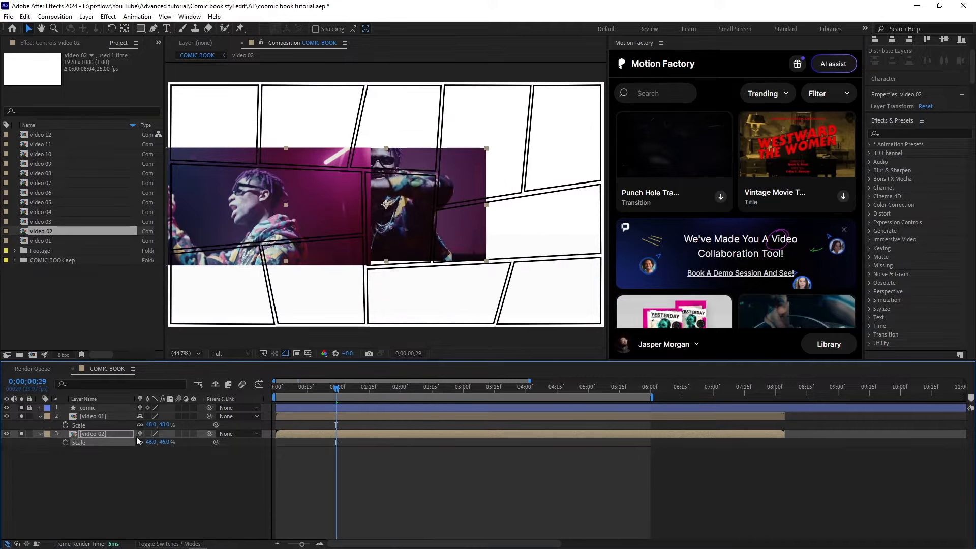
{"action": "left_click_drag", "start_coordinate": [411, 205], "coordinate": [466, 314]}
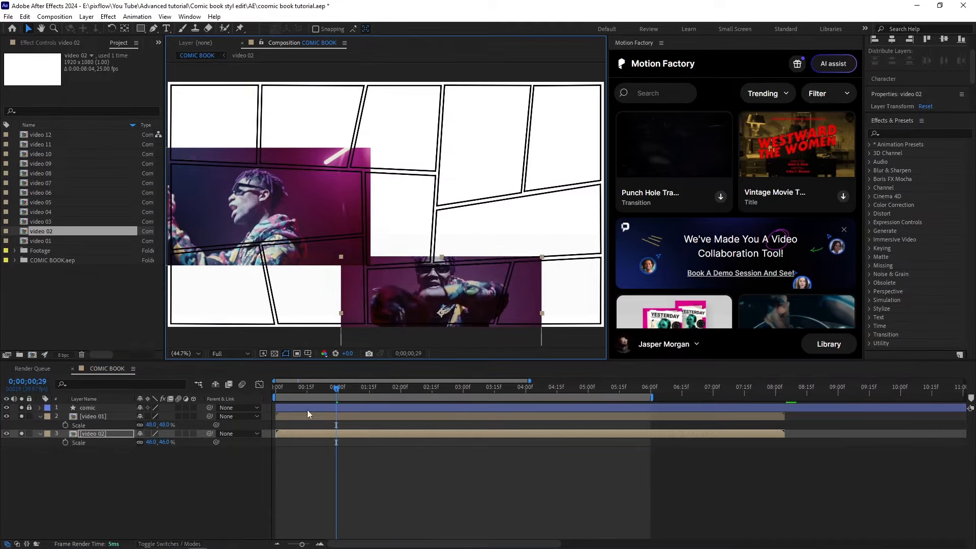
{"action": "left_click_drag", "start_coordinate": [167, 442], "coordinate": [161, 442]}
{"action": "left_click_drag", "start_coordinate": [440, 303], "coordinate": [441, 291]}
Add video 03 beneath video 02, scaled to 41% and positioned over the third panel of the top row
{"action": "left_click_drag", "start_coordinate": [47, 222], "coordinate": [102, 451]}
{"action": "key", "text": "s"}
{"action": "left_click_drag", "start_coordinate": [169, 460], "coordinate": [139, 459]}
{"action": "left_click_drag", "start_coordinate": [414, 213], "coordinate": [438, 140]}
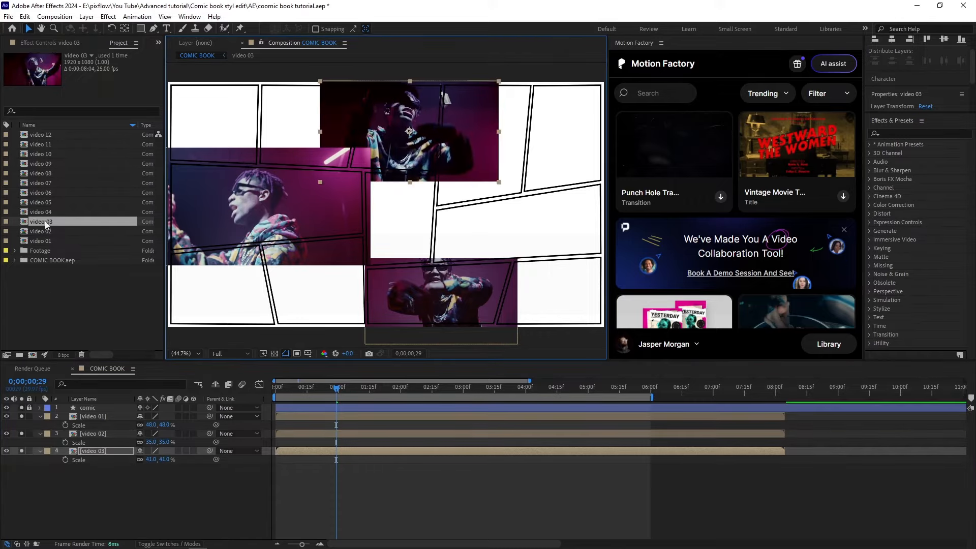
Add video 04 beneath video 03, scaled to 39% and positioned over the wide right panel of the middle row
{"action": "left_click_drag", "start_coordinate": [47, 212], "coordinate": [101, 468]}
{"action": "key", "text": "s"}
{"action": "left_click_drag", "start_coordinate": [168, 477], "coordinate": [136, 477]}
{"action": "left_click_drag", "start_coordinate": [440, 218], "coordinate": [572, 241]}
Add video 05 beneath video 04, scaled to 36% and positioned over the bottom-left comic panel
{"action": "left_click_drag", "start_coordinate": [50, 202], "coordinate": [101, 485]}
{"action": "key", "text": "s"}
{"action": "left_click_drag", "start_coordinate": [166, 493], "coordinate": [142, 494]}
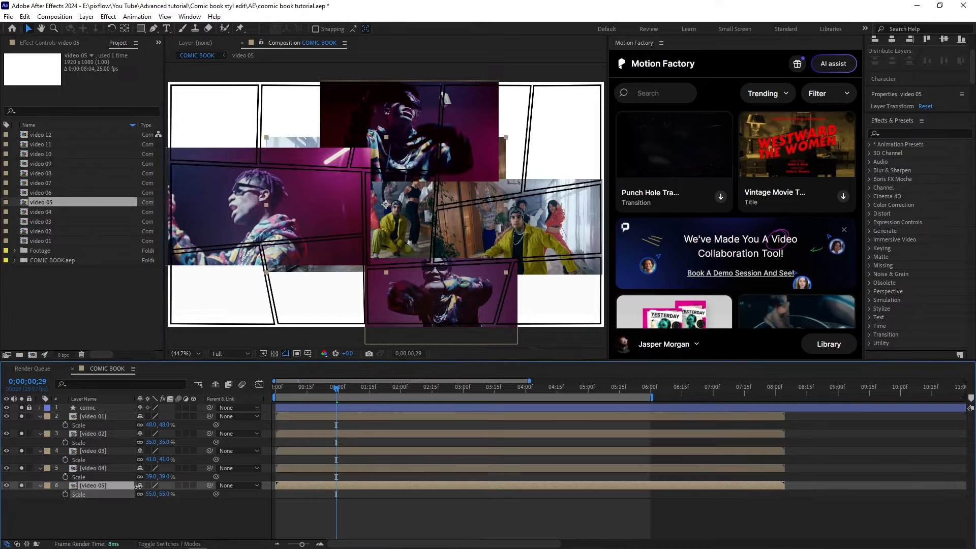
{"action": "left_click_drag", "start_coordinate": [395, 210], "coordinate": [226, 294]}
{"action": "left_click_drag", "start_coordinate": [167, 494], "coordinate": [157, 496]}
{"action": "left_click_drag", "start_coordinate": [228, 300], "coordinate": [224, 296]}
Add video 06 beneath video 05, scaled to 44% and positioned over the fourth panel of the top row
{"action": "left_click_drag", "start_coordinate": [46, 192], "coordinate": [138, 511]}
{"action": "key", "text": "s"}
{"action": "left_click_drag", "start_coordinate": [389, 206], "coordinate": [478, 156]}
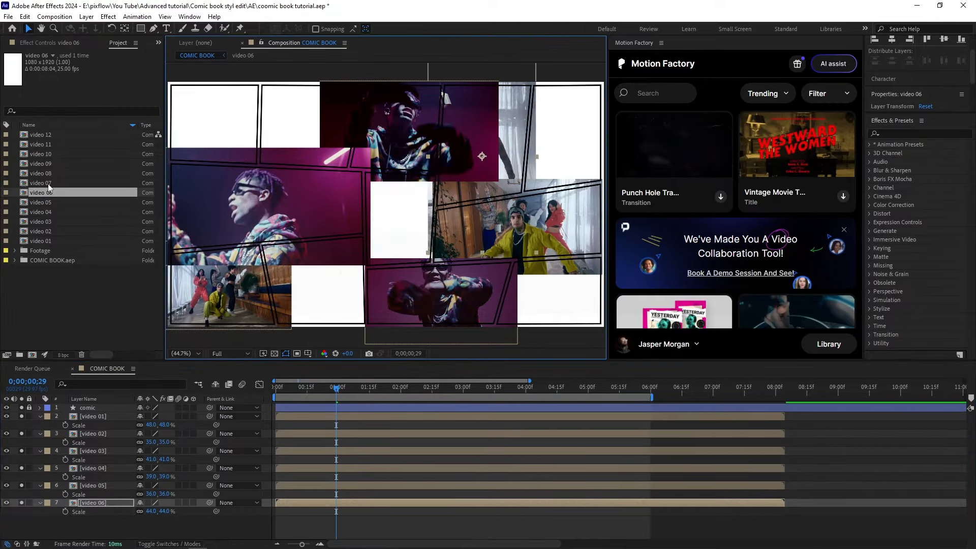
Add video 07 beneath video 06, scaled to 41% and positioned over the second panel of the top row
{"action": "left_click_drag", "start_coordinate": [48, 184], "coordinate": [97, 519]}
{"action": "key", "text": "s"}
{"action": "left_click_drag", "start_coordinate": [167, 528], "coordinate": [152, 528]}
{"action": "left_click_drag", "start_coordinate": [400, 230], "coordinate": [328, 160]}
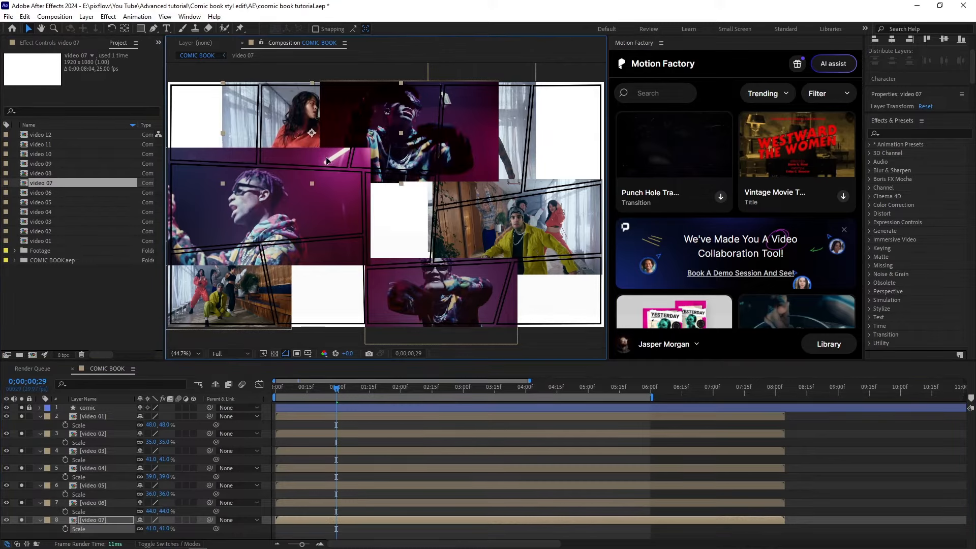
Add video 08 beneath video 07, scaled to 35% and positioned over the second panel of the bottom row
{"action": "left_click", "coordinate": [49, 172]}
{"action": "left_click_drag", "start_coordinate": [48, 173], "coordinate": [133, 535]}
{"action": "key", "text": "s"}
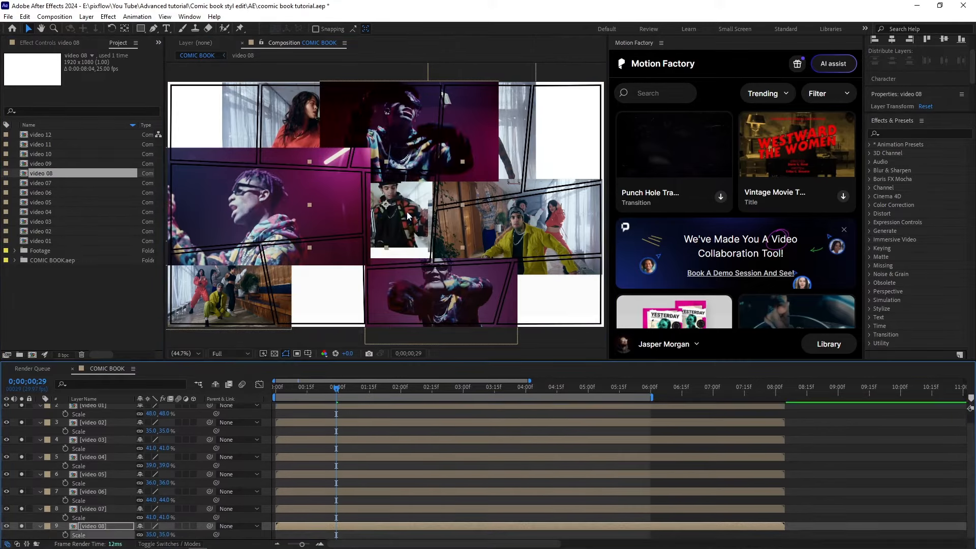
{"action": "left_click_drag", "start_coordinate": [406, 214], "coordinate": [350, 291]}
Add video 09 beneath video 08, scaled to 31% and positioned over the top-right comic panel
{"action": "left_click", "coordinate": [48, 163]}
{"action": "left_click_drag", "start_coordinate": [49, 164], "coordinate": [101, 538]}
{"action": "key", "text": "s"}
{"action": "left_click_drag", "start_coordinate": [164, 535], "coordinate": [128, 535]}
{"action": "left_click_drag", "start_coordinate": [400, 229], "coordinate": [580, 173]}
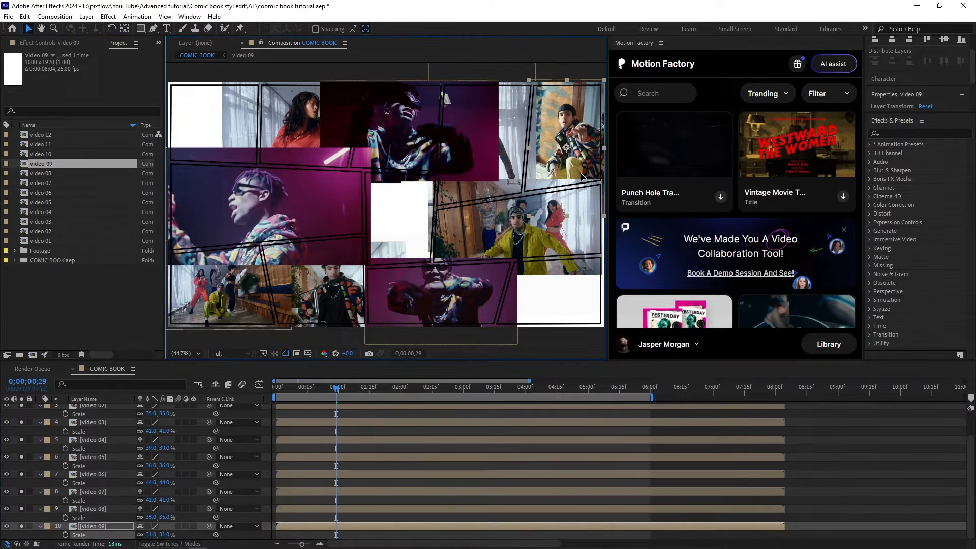
Add video 10 beneath video 09, scaled down and positioned over the top-left comic panel
{"action": "left_click", "coordinate": [48, 153]}
{"action": "left_click_drag", "start_coordinate": [49, 153], "coordinate": [101, 537]}
{"action": "key", "text": "s"}
{"action": "left_click_drag", "start_coordinate": [163, 535], "coordinate": [141, 535]}
{"action": "left_click_drag", "start_coordinate": [402, 218], "coordinate": [226, 158]}
{"action": "left_click_drag", "start_coordinate": [164, 534], "coordinate": [160, 535]}
{"action": "left_click_drag", "start_coordinate": [219, 134], "coordinate": [228, 124]}
{"action": "left_click", "coordinate": [165, 534]}
Add video 11 beneath video 10, scaled down and positioned over the bottom-right comic panel
{"action": "left_click_drag", "start_coordinate": [49, 144], "coordinate": [102, 534]}
{"action": "key", "text": "s"}
{"action": "left_click_drag", "start_coordinate": [165, 535], "coordinate": [136, 534]}
{"action": "left_click_drag", "start_coordinate": [428, 189], "coordinate": [582, 296]}
Add video 12 as the lowest layer, scaled down and positioned over the small centre comic panel
{"action": "left_click_drag", "start_coordinate": [48, 135], "coordinate": [104, 531]}
{"action": "key", "text": "s"}
{"action": "left_click_drag", "start_coordinate": [171, 535], "coordinate": [147, 548]}
{"action": "left_click_drag", "start_coordinate": [394, 211], "coordinate": [413, 228]}
Collapse the revealed Scale properties of all video layers and deselect the layers
{"action": "left_click", "coordinate": [133, 491]}
{"action": "key", "text": "ctrl+a"}
{"action": "key", "text": "u"}
{"action": "key", "text": "F2"}
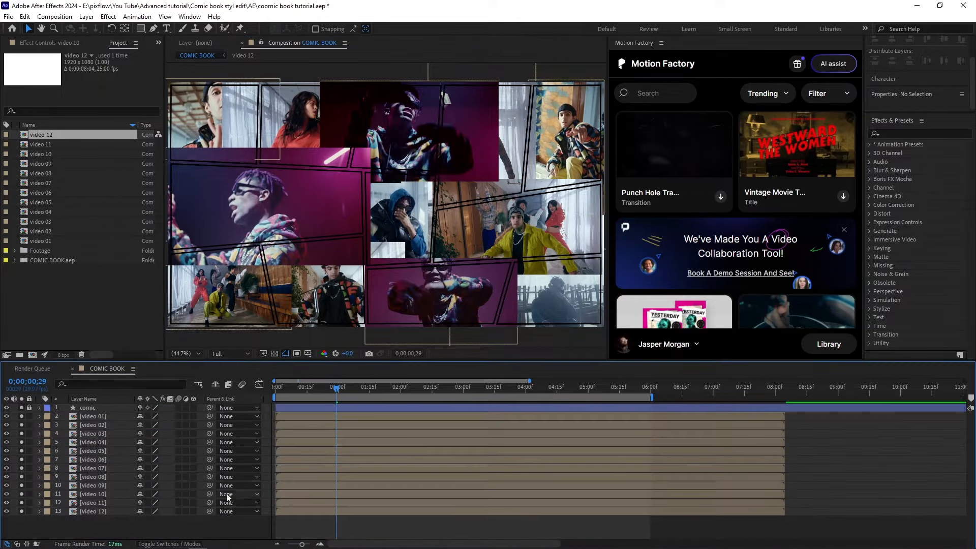
Turn off solo for video 02 through video 12 and nudge video 01 slightly to the right over its panel
{"action": "left_click_drag", "start_coordinate": [21, 424], "coordinate": [24, 524]}
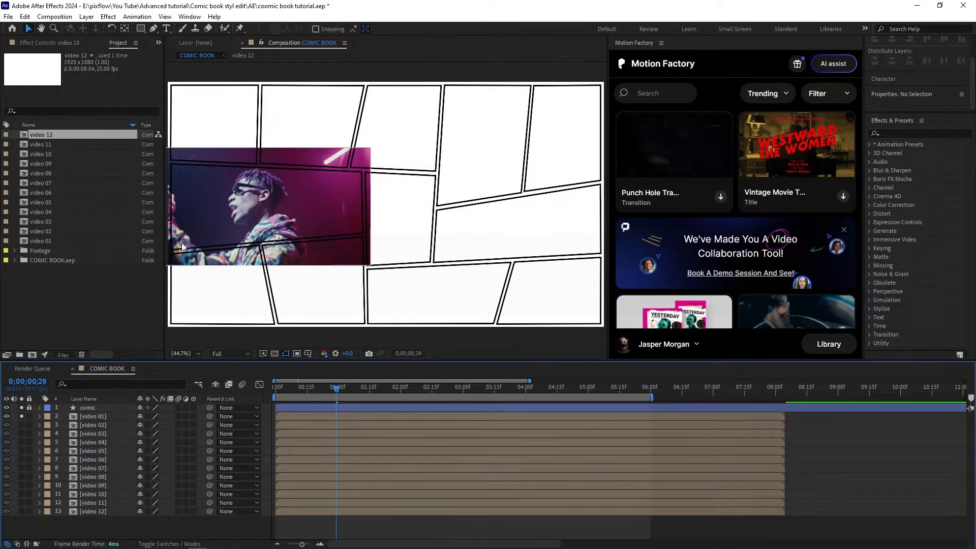
{"action": "left_click_drag", "start_coordinate": [290, 216], "coordinate": [298, 216]}
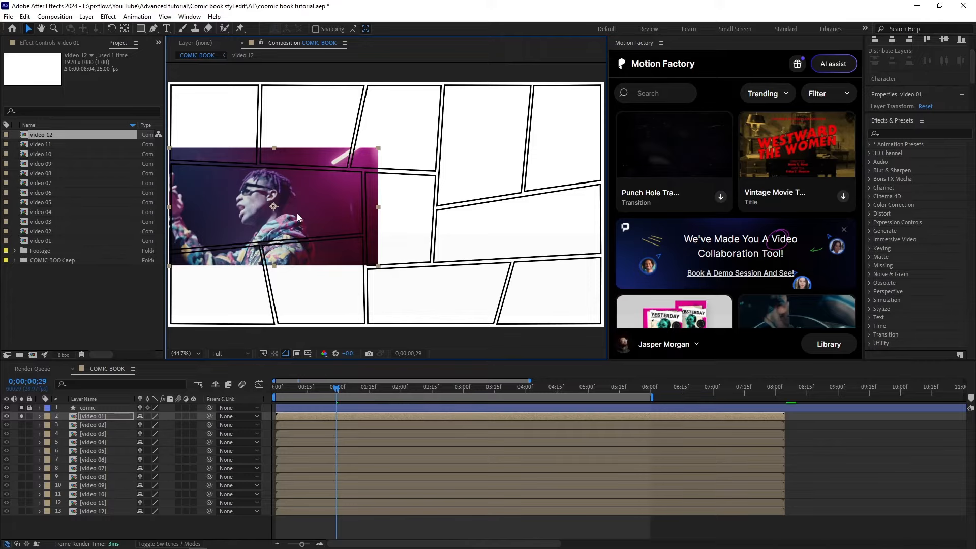
Draw a Pen tool mask on video 01 along the inner edges of the wide middle-left comic panel
{"action": "scroll", "coordinate": [297, 213], "scroll_direction": "up", "scroll_amount": 3}
{"action": "key", "text": "h"}
{"action": "left_click_drag", "start_coordinate": [281, 200], "coordinate": [546, 212]}
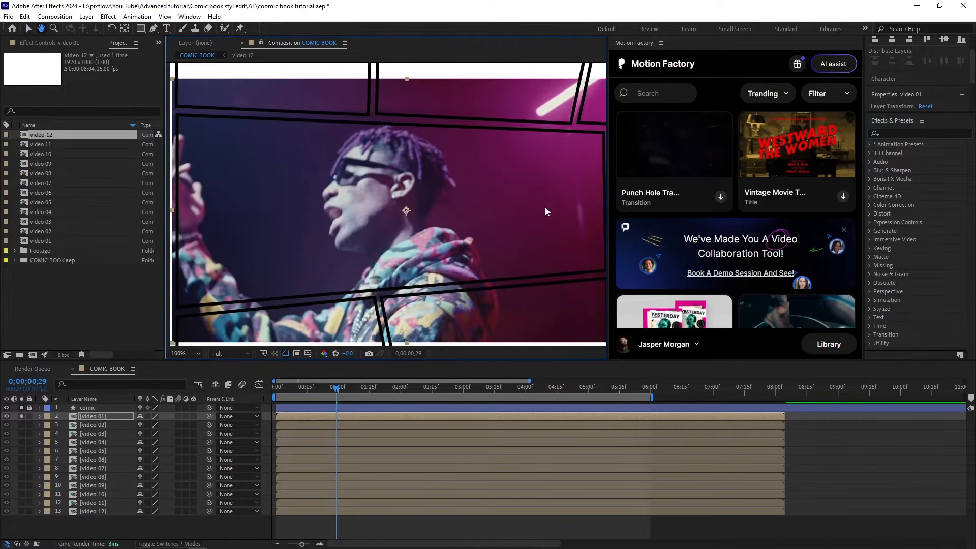
{"action": "left_click", "coordinate": [111, 416]}
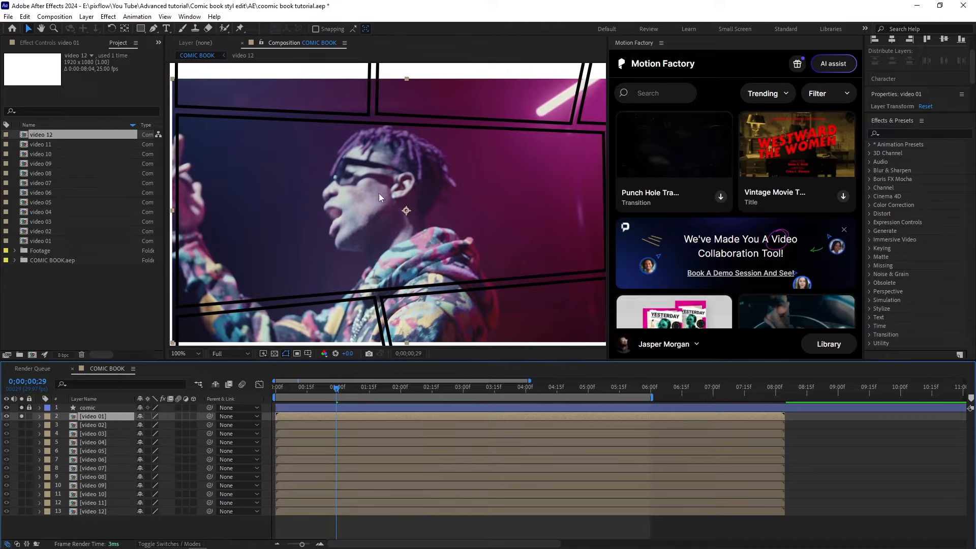
{"action": "left_click", "coordinate": [150, 30]}
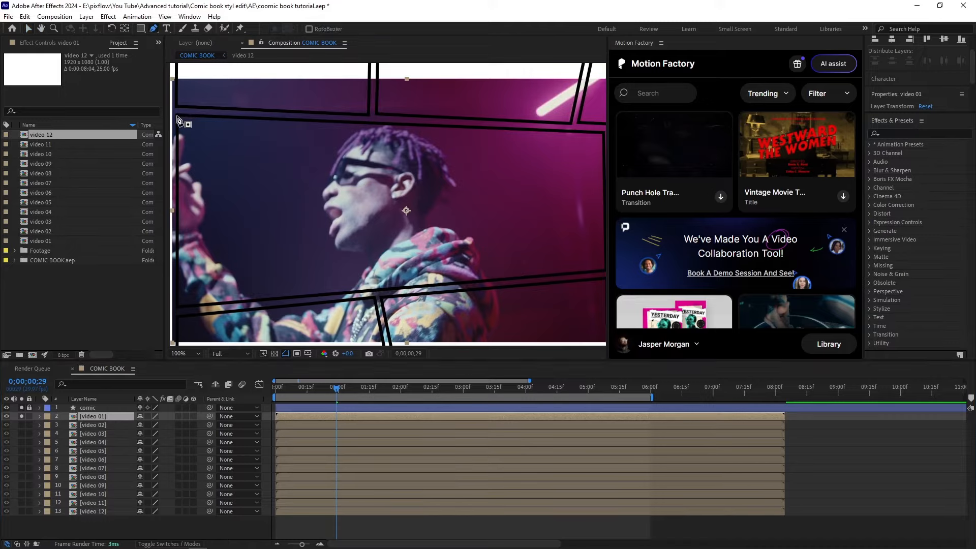
{"action": "left_click", "coordinate": [178, 116]}
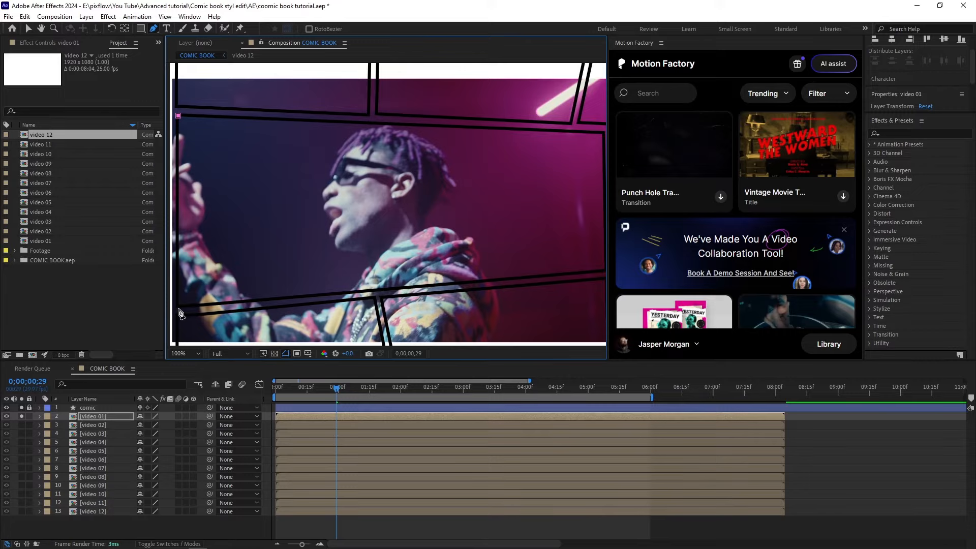
{"action": "scroll", "coordinate": [503, 287], "scroll_direction": "right", "scroll_amount": 5}
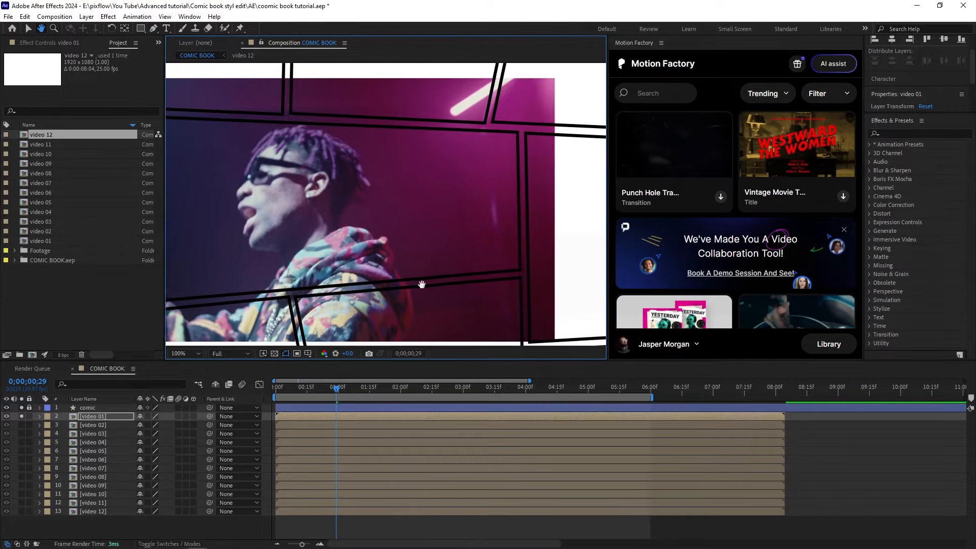
{"action": "left_click", "coordinate": [516, 270]}
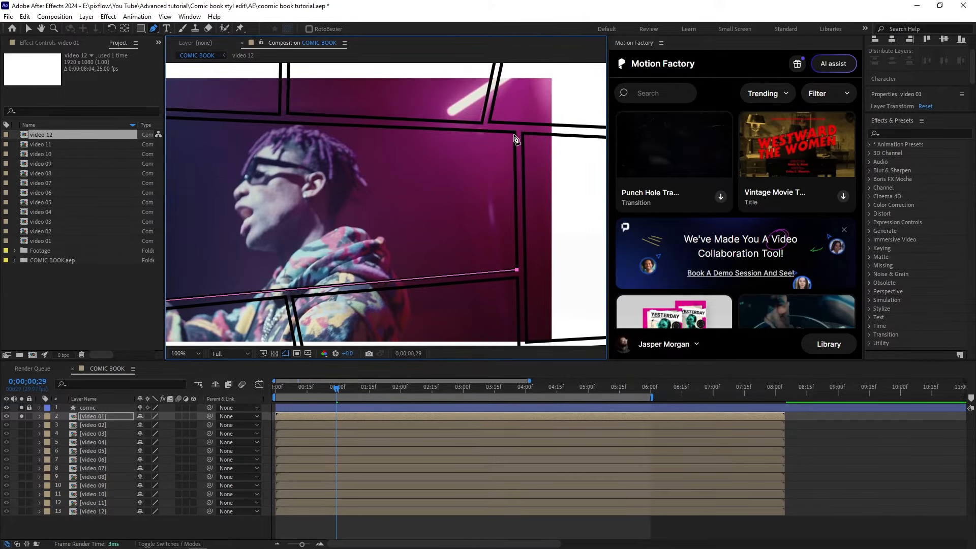
{"action": "left_click_drag", "start_coordinate": [339, 159], "coordinate": [464, 168]}
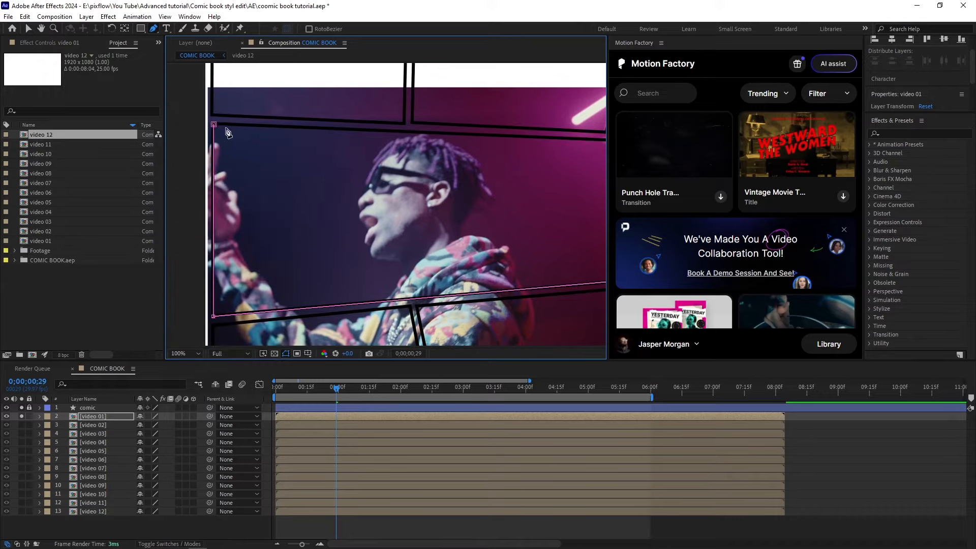
{"action": "left_click", "coordinate": [214, 125]}
{"action": "scroll", "coordinate": [440, 210], "scroll_direction": "down", "scroll_amount": 2}
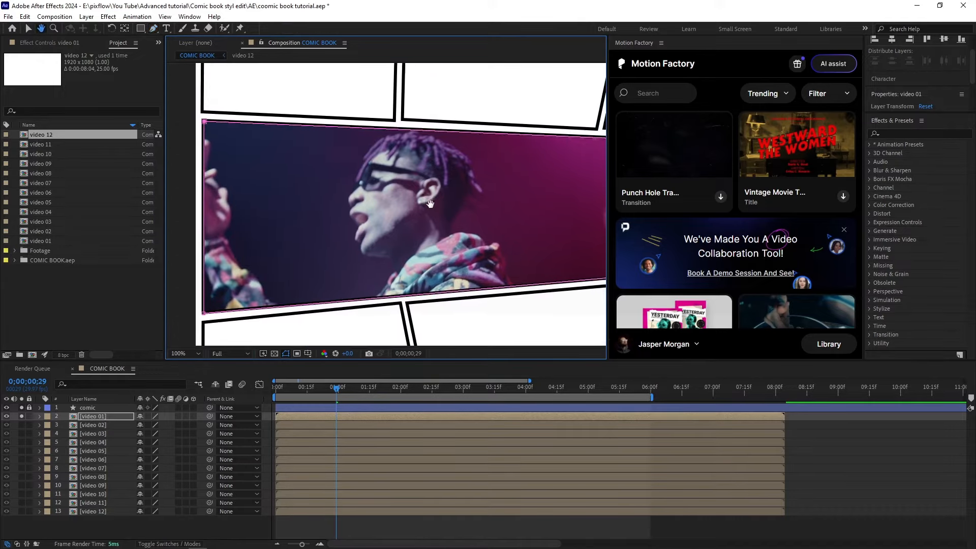
{"action": "left_click_drag", "start_coordinate": [427, 210], "coordinate": [394, 232]}
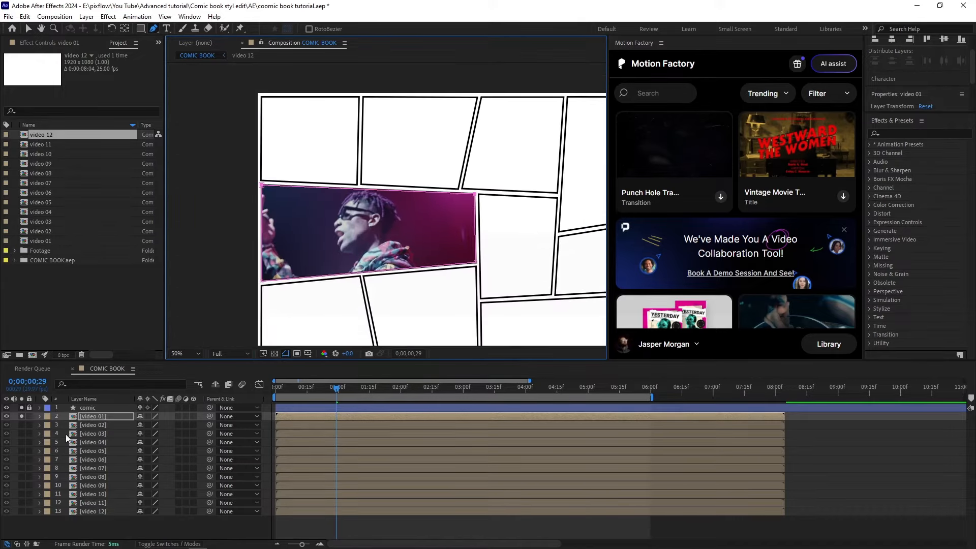
Switch solo from video 01 to video 02 and nudge video 02 slightly down and right over its bottom-row panel
{"action": "left_click", "coordinate": [82, 425]}
{"action": "left_click", "coordinate": [21, 425]}
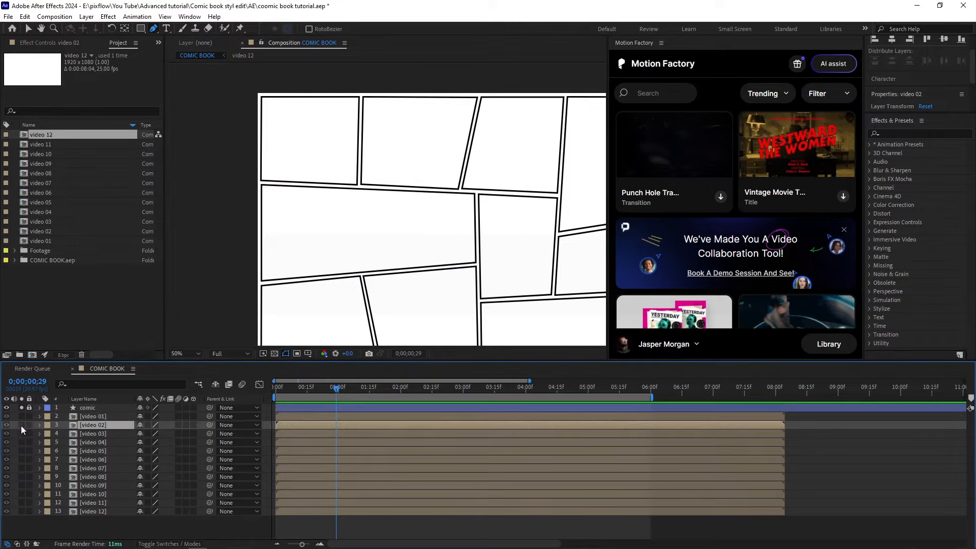
{"action": "scroll", "coordinate": [430, 290], "scroll_direction": "up", "scroll_amount": 2}
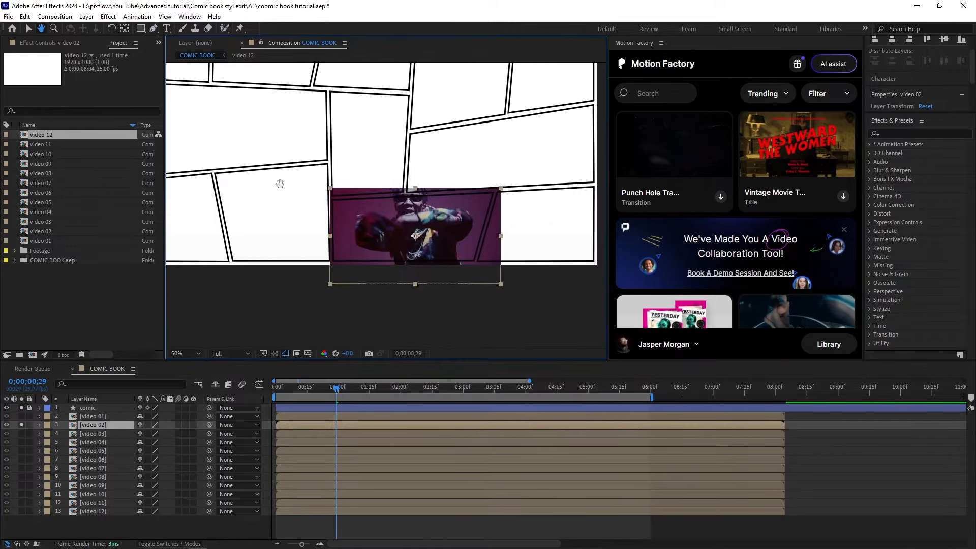
{"action": "scroll", "coordinate": [460, 250], "scroll_direction": "up", "scroll_amount": 1}
{"action": "left_click_drag", "start_coordinate": [452, 266], "coordinate": [417, 219]}
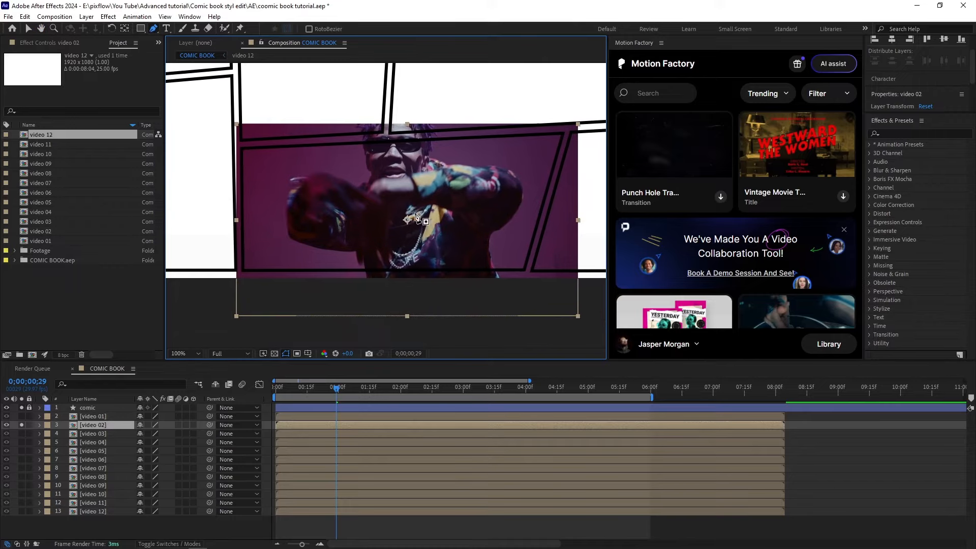
{"action": "left_click", "coordinate": [31, 30]}
{"action": "left_click_drag", "start_coordinate": [436, 208], "coordinate": [438, 216]}
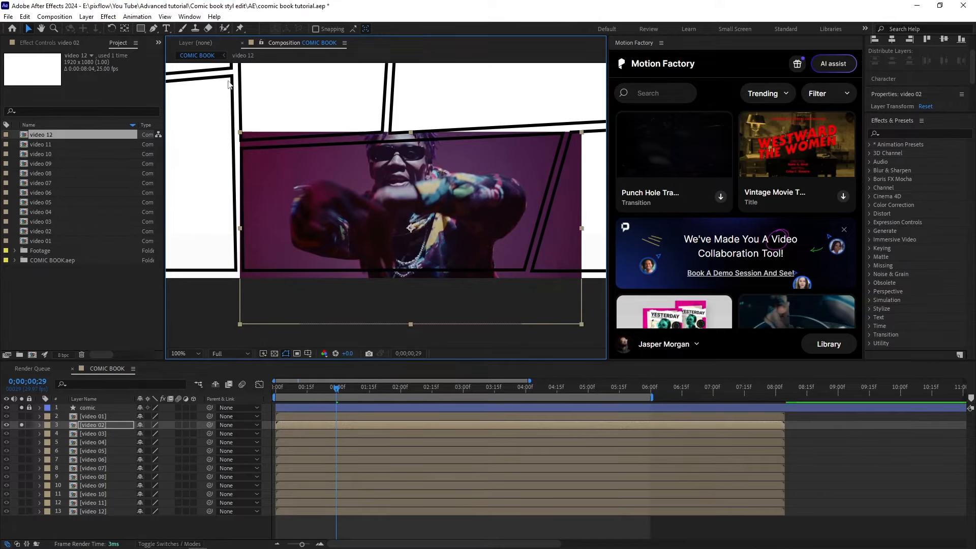
Draw a closed Pen tool mask on video 02 following the slanted panel in the middle of the bottom row
{"action": "left_click", "coordinate": [155, 31]}
{"action": "left_click", "coordinate": [91, 423]}
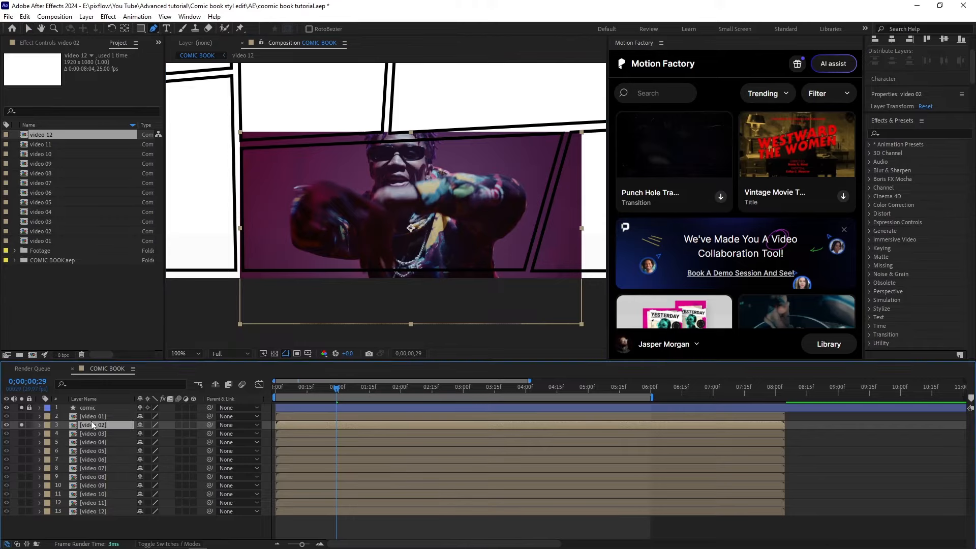
{"action": "left_click", "coordinate": [242, 150]}
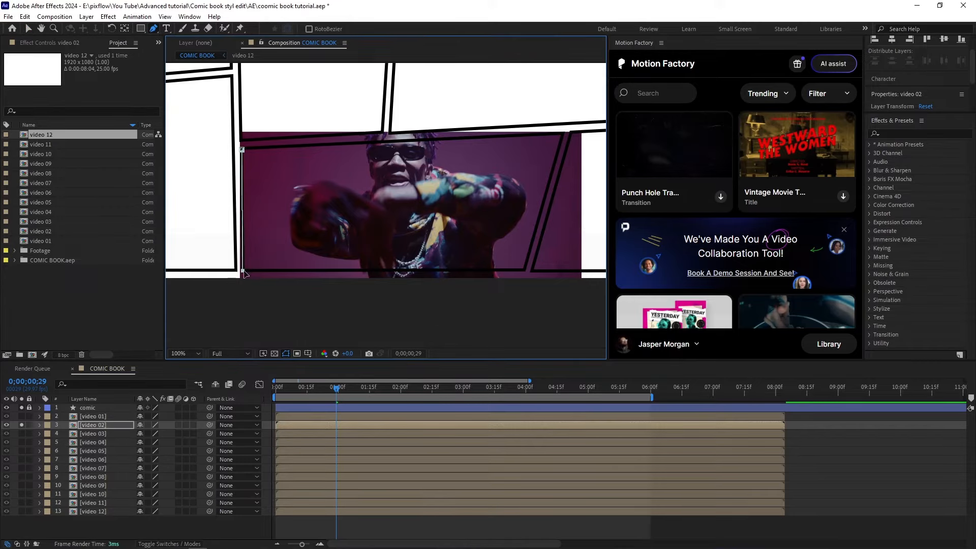
{"action": "left_click", "coordinate": [525, 271]}
{"action": "left_click", "coordinate": [242, 150]}
Mask video 03 to the slanted third panel of the top row and pass solo on to video 04
{"action": "left_click", "coordinate": [92, 434]}
{"action": "left_click", "coordinate": [22, 433]}
{"action": "left_click", "coordinate": [21, 425]}
{"action": "scroll", "coordinate": [466, 335], "scroll_direction": "down", "scroll_amount": 1}
{"action": "scroll", "coordinate": [466, 335], "scroll_direction": "up", "scroll_amount": 1}
{"action": "left_click", "coordinate": [332, 256]}
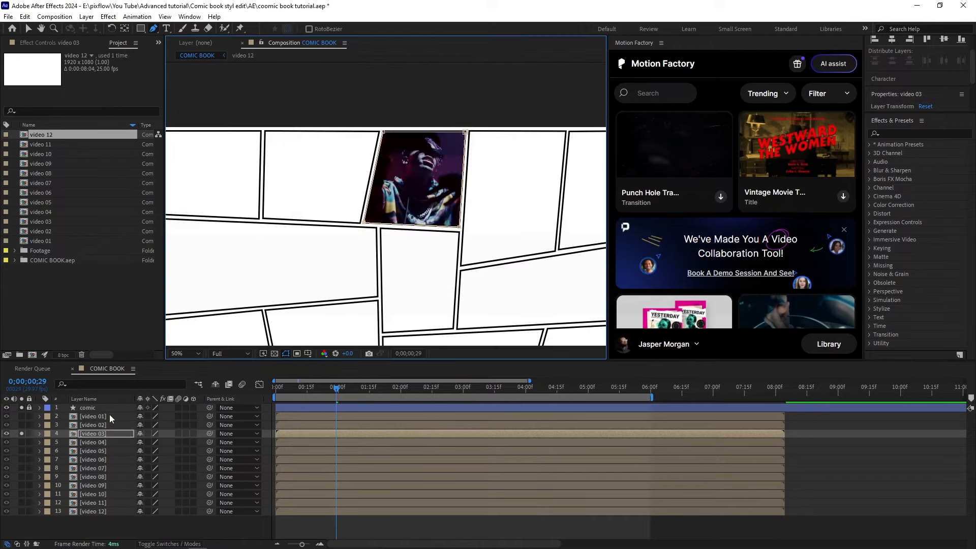
{"action": "left_click", "coordinate": [22, 433]}
{"action": "left_click", "coordinate": [21, 442]}
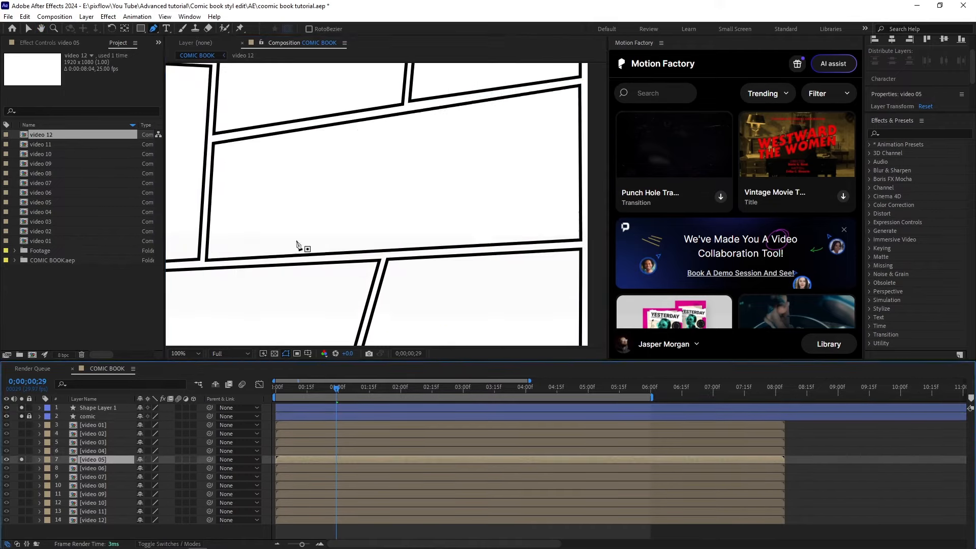
Draw a Pen tool mask on video 08 along the second panel of the bottom row
{"action": "scroll", "coordinate": [298, 244], "scroll_direction": "up", "scroll_amount": 2}
{"action": "left_click_drag", "start_coordinate": [298, 244], "coordinate": [151, 234]}
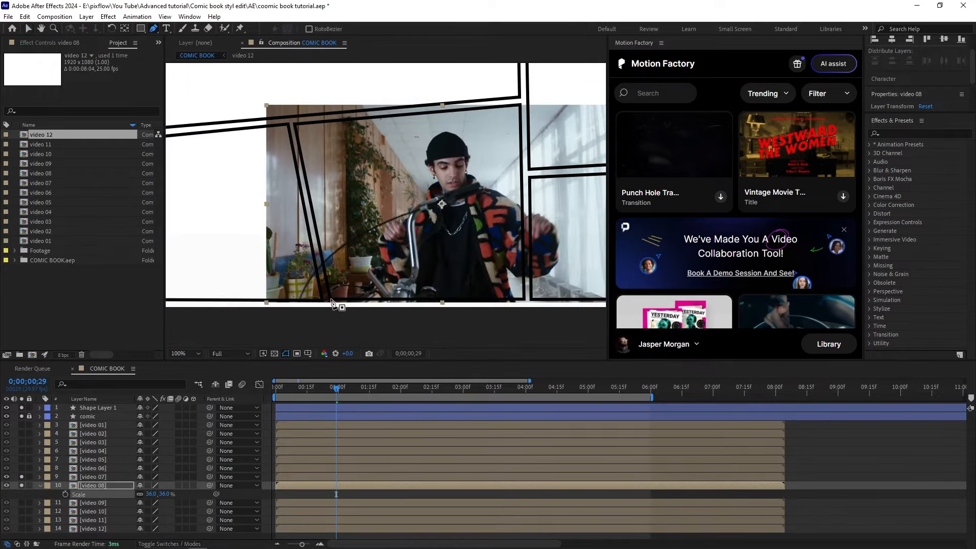
{"action": "left_click", "coordinate": [330, 298]}
{"action": "left_click", "coordinate": [523, 298]}
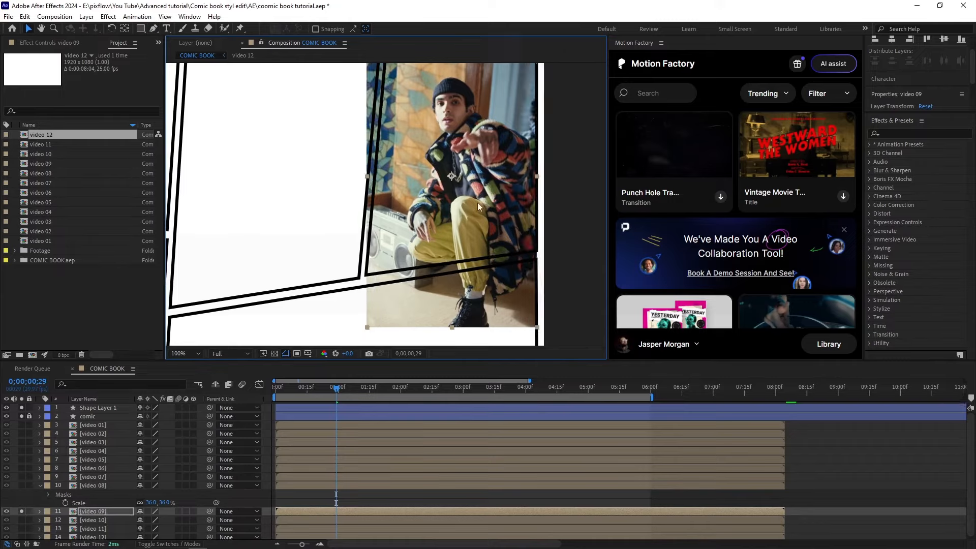
Mask video 09 with the Pen tool to the outline of the top-right comic panel
{"action": "key", "text": "g"}
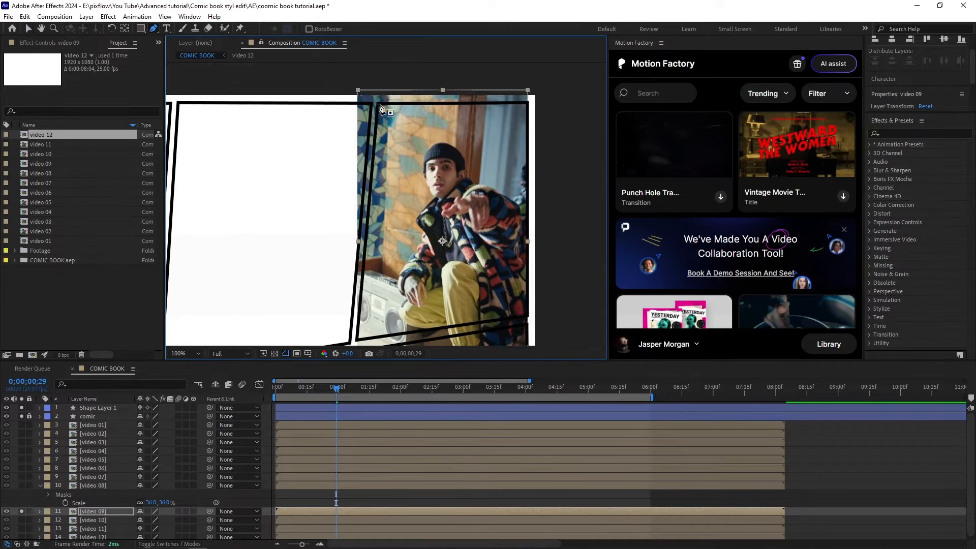
{"action": "scroll", "coordinate": [371, 265], "scroll_direction": "down", "scroll_amount": 4}
{"action": "scroll", "coordinate": [371, 265], "scroll_direction": "up", "scroll_amount": 4}
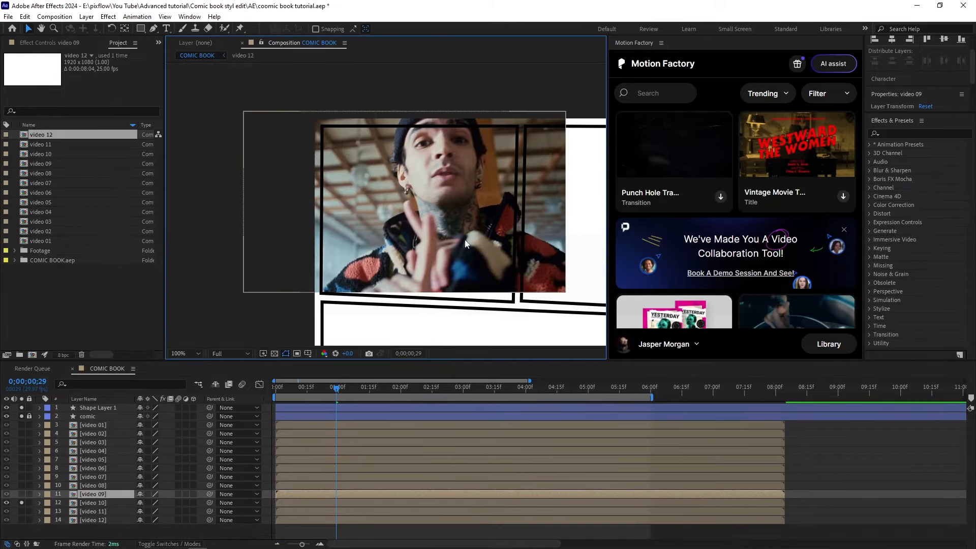
Mask video 10 to the top-left comic panel and switch solo from video 10 to video 11
{"action": "key", "text": "ctrl+Down"}
{"action": "left_click", "coordinate": [21, 502]}
{"action": "left_click", "coordinate": [22, 510]}
{"action": "scroll", "coordinate": [386, 203], "scroll_direction": "down", "scroll_amount": 1}
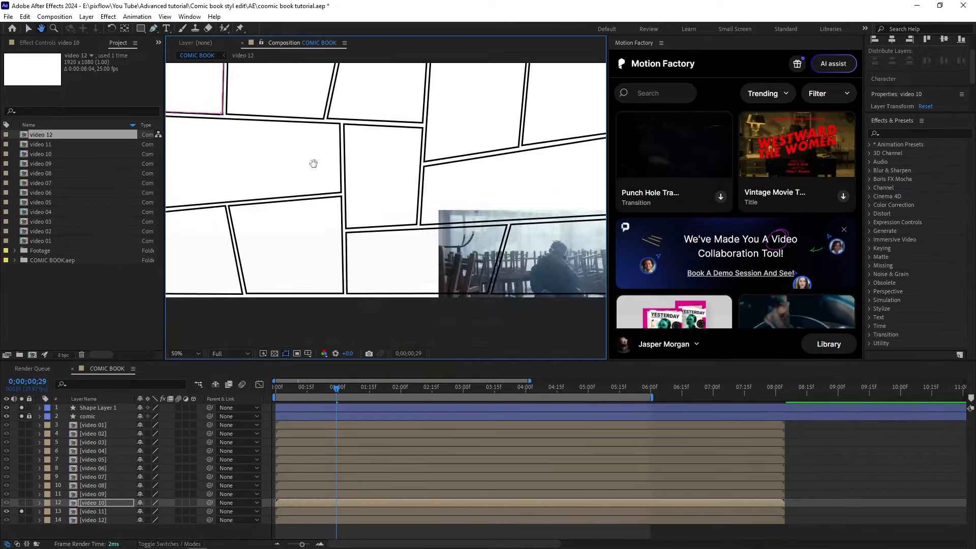
{"action": "left_click", "coordinate": [380, 196]}
{"action": "left_click", "coordinate": [340, 333]}
{"action": "left_click", "coordinate": [571, 333]}
{"action": "left_click", "coordinate": [573, 185]}
{"action": "left_click", "coordinate": [380, 196]}
{"action": "scroll", "coordinate": [388, 300], "scroll_direction": "down", "scroll_amount": 1}
{"action": "key", "text": "ctrl+z"}
{"action": "key", "text": "ctrl+z"}
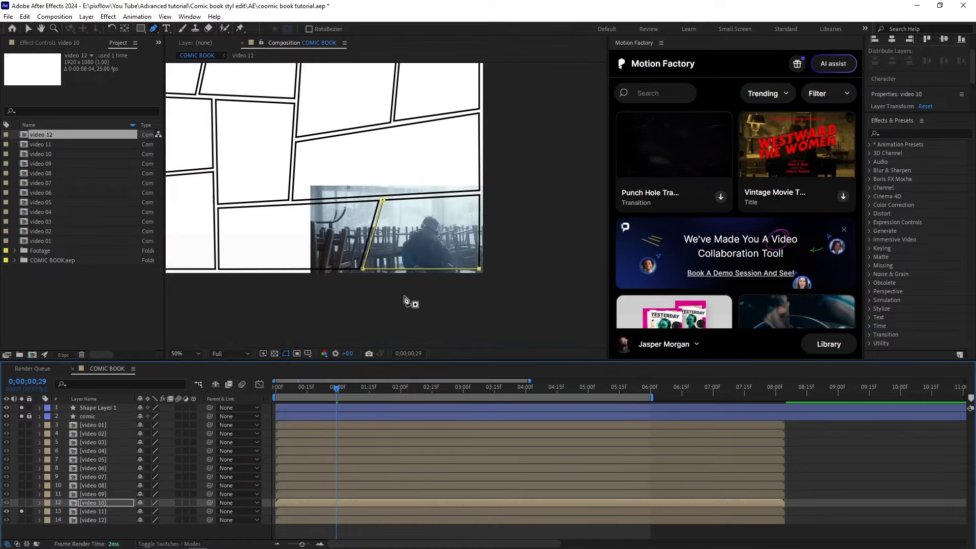
Select video 11 and draw a Pen tool mask on it around the bottom-right comic panel
{"action": "left_click", "coordinate": [92, 511]}
{"action": "scroll", "coordinate": [387, 203], "scroll_direction": "up", "scroll_amount": 1}
{"action": "left_click", "coordinate": [380, 196]}
{"action": "left_click", "coordinate": [340, 333]}
{"action": "left_click", "coordinate": [571, 334]}
{"action": "left_click", "coordinate": [572, 186]}
Reveal the Scale property of video 12 and adjust it to fit the small centre panel
{"action": "key", "text": "s"}
{"action": "scroll", "coordinate": [240, 169], "scroll_direction": "up", "scroll_amount": 1}
{"action": "left_click_drag", "start_coordinate": [240, 170], "coordinate": [435, 253]}
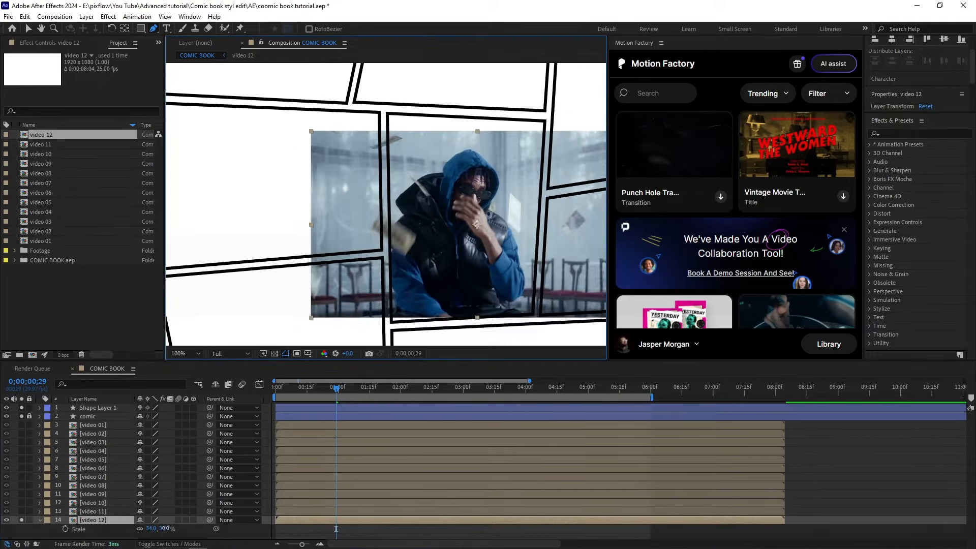
{"action": "left_click_drag", "start_coordinate": [149, 528], "coordinate": [153, 528]}
Mask video 12 to the small centre panel, then collapse its properties and turn off its solo
{"action": "left_click", "coordinate": [387, 112]}
{"action": "left_click", "coordinate": [391, 322]}
{"action": "left_click", "coordinate": [533, 314]}
{"action": "left_click", "coordinate": [544, 121]}
{"action": "left_click", "coordinate": [39, 519]}
{"action": "left_click", "coordinate": [21, 519]}
Delete the stray Shape Layer 1 and turn off solo for the comic layer
{"action": "left_click", "coordinate": [95, 408]}
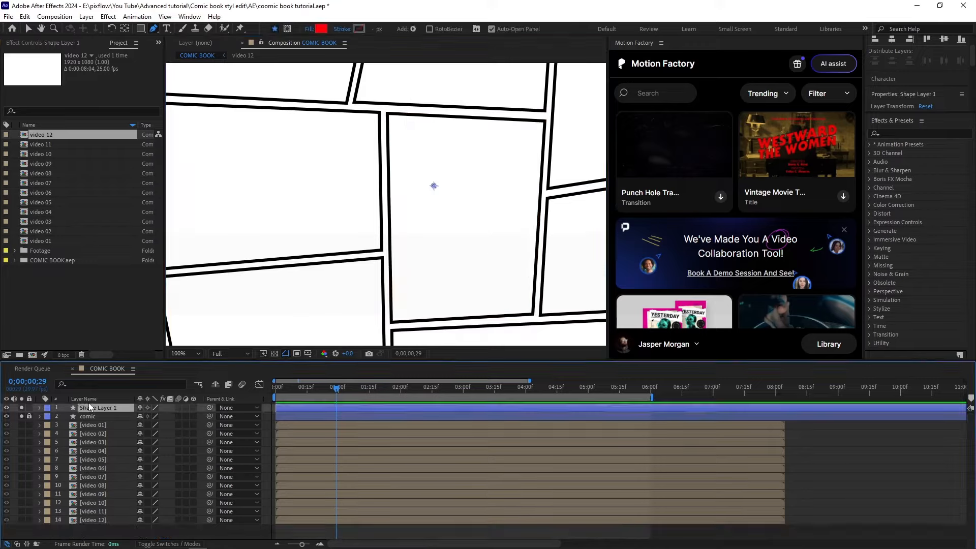
{"action": "key", "text": "Delete"}
{"action": "left_click", "coordinate": [21, 408]}
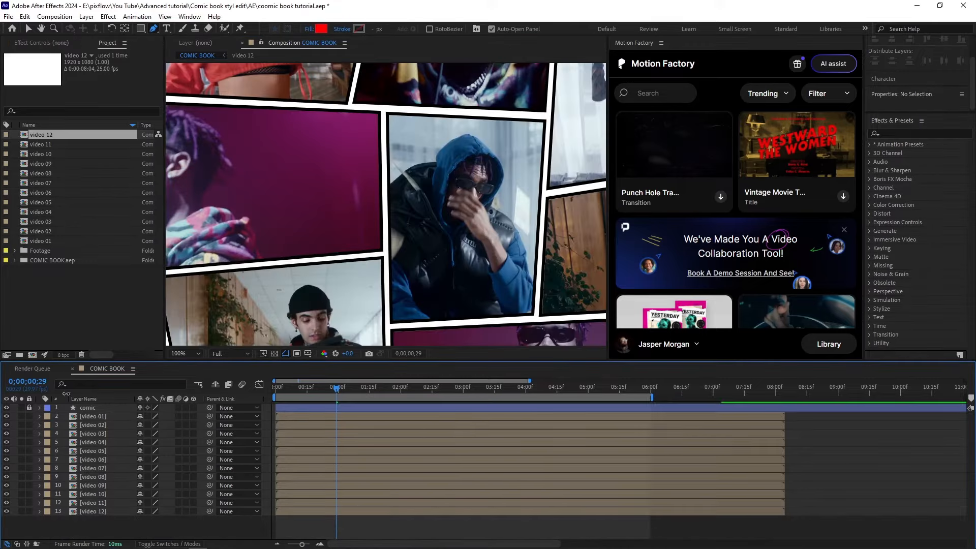
Fit the whole comic page in the composition view and set the preview resolution to Quarter
{"action": "left_click", "coordinate": [185, 354]}
{"action": "left_click", "coordinate": [187, 375]}
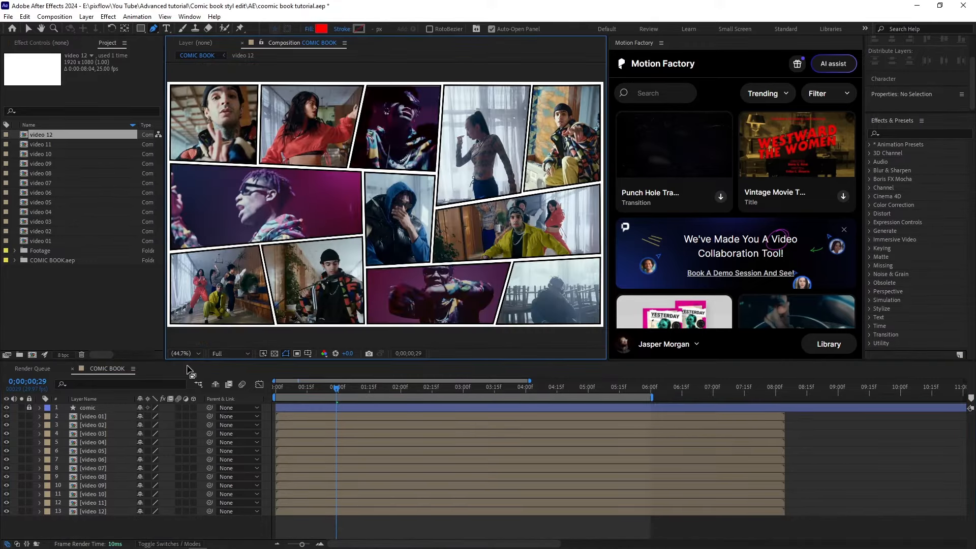
{"action": "left_click", "coordinate": [234, 350]}
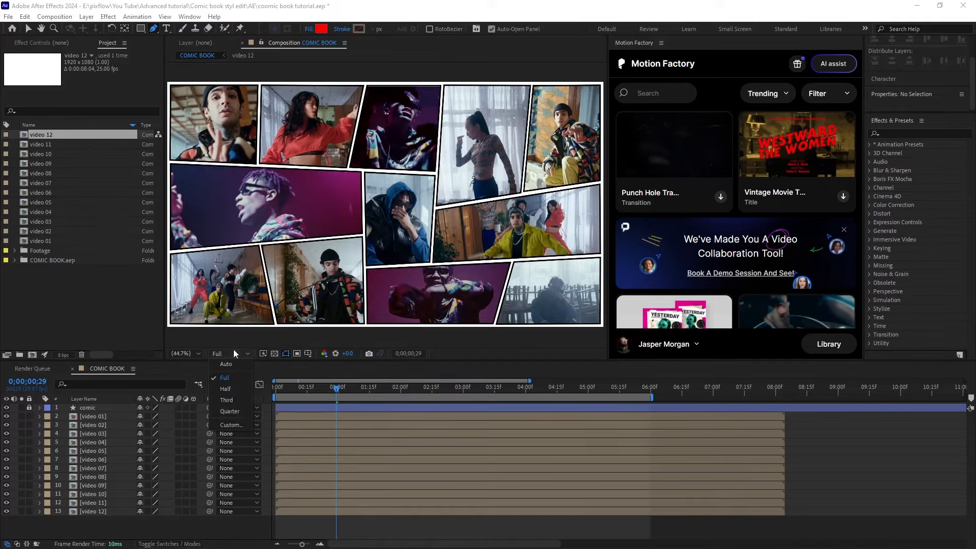
{"action": "left_click", "coordinate": [226, 413]}
Preview the masked comic page from the start of the timeline and stop playback
{"action": "left_click_drag", "start_coordinate": [330, 388], "coordinate": [249, 384]}
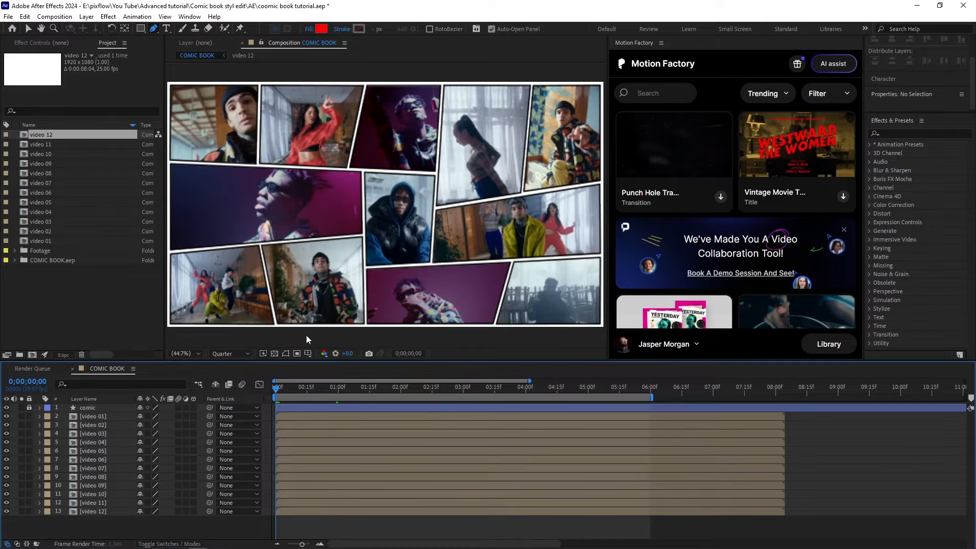
{"action": "key", "text": "space"}
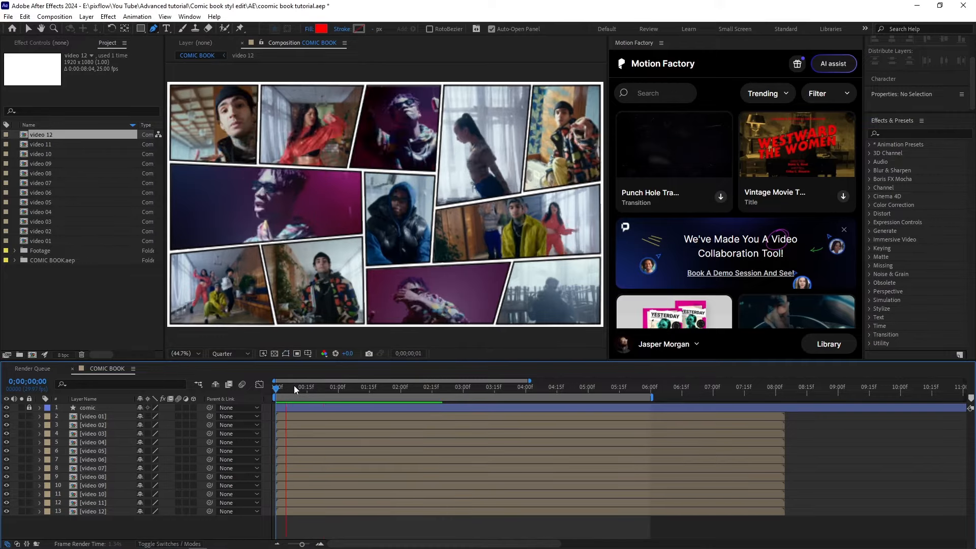
{"action": "key", "text": "space"}
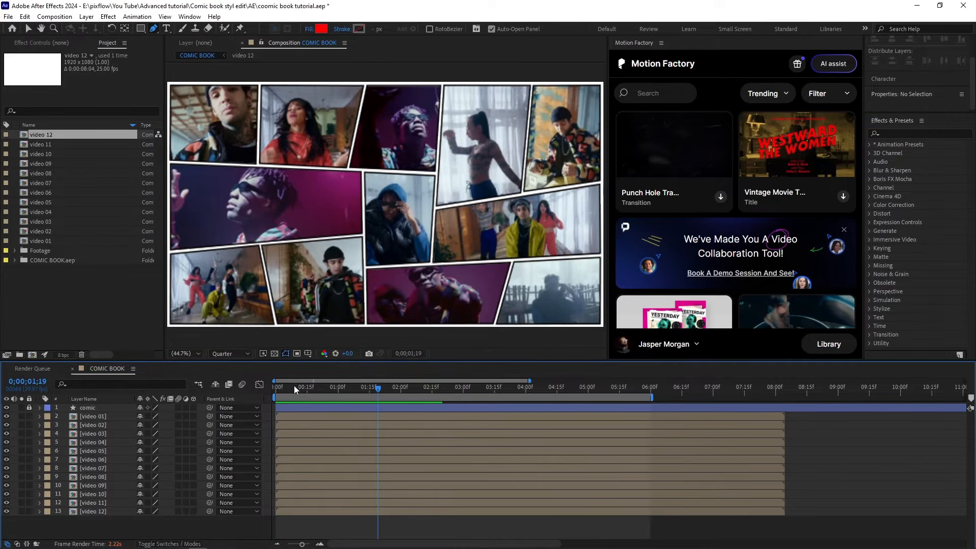
Create a new shape layer and add an unfilled rectangle path to its contents, then collapse the layer
{"action": "right_click", "coordinate": [185, 526]}
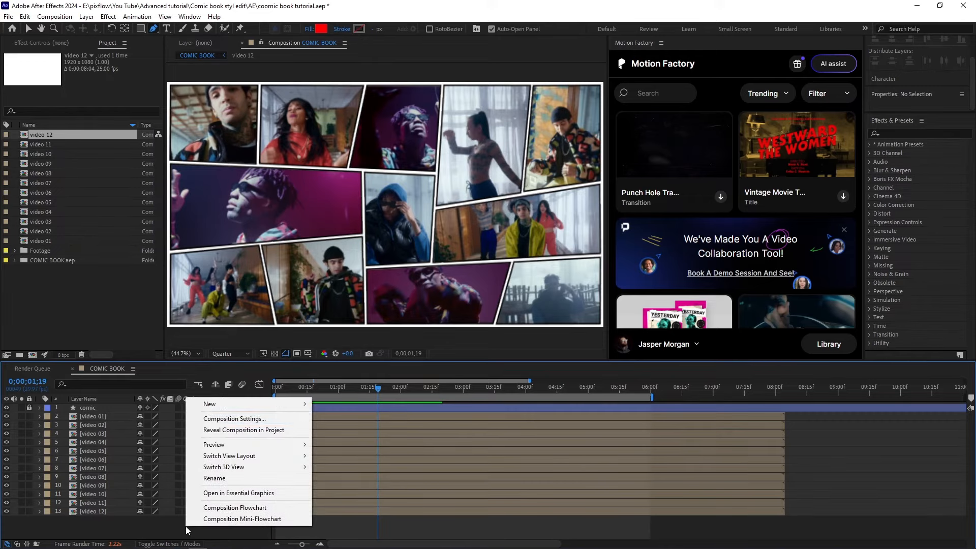
{"action": "mouse_move", "coordinate": [220, 406]}
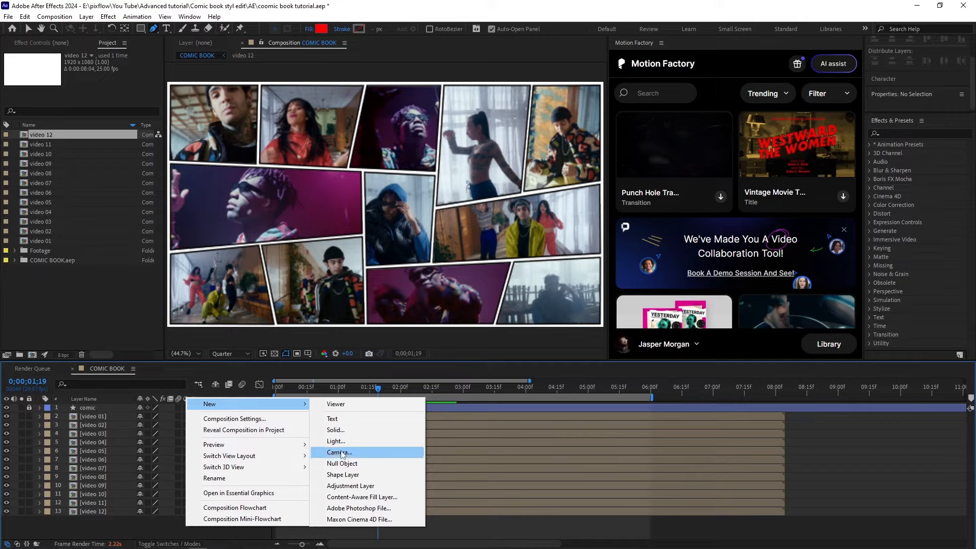
{"action": "left_click", "coordinate": [343, 474]}
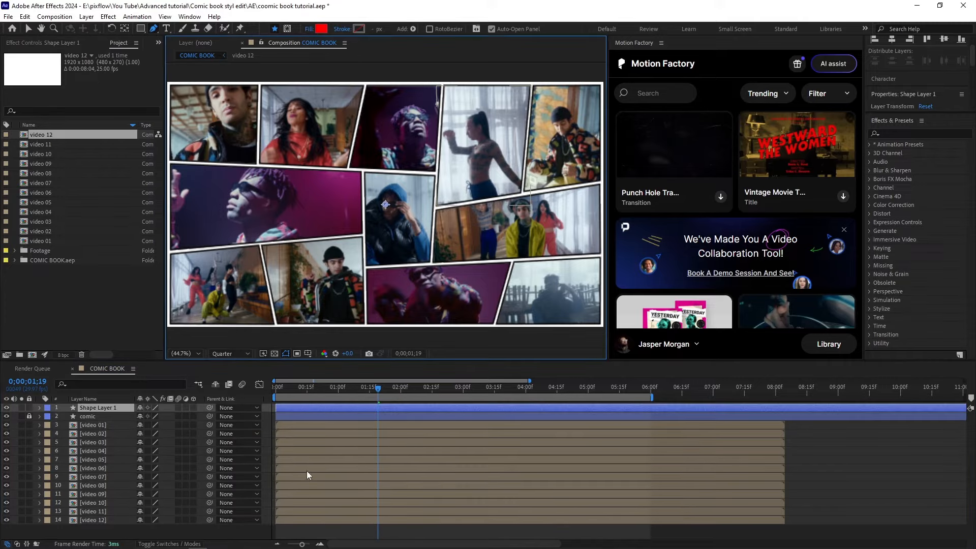
{"action": "left_click", "coordinate": [39, 408]}
{"action": "left_click", "coordinate": [199, 416]}
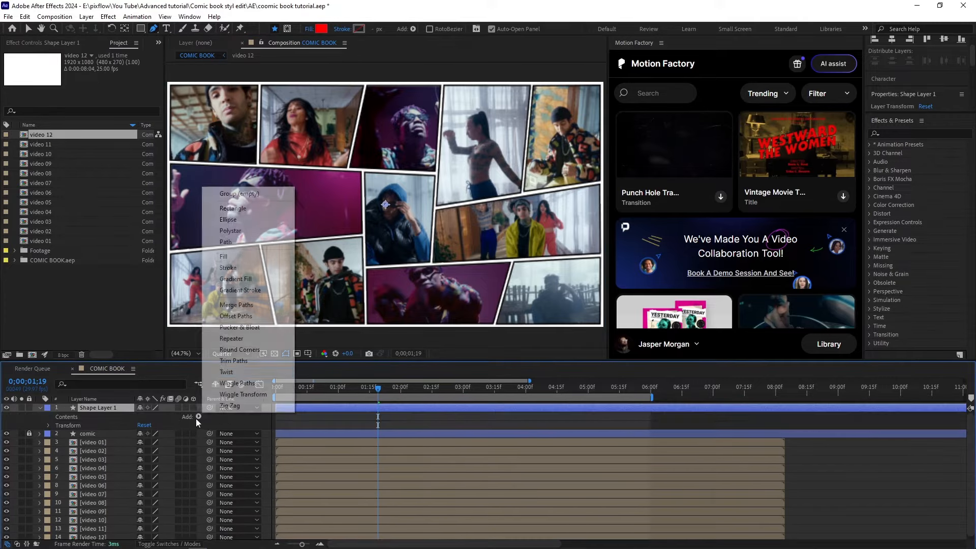
{"action": "left_click", "coordinate": [237, 209]}
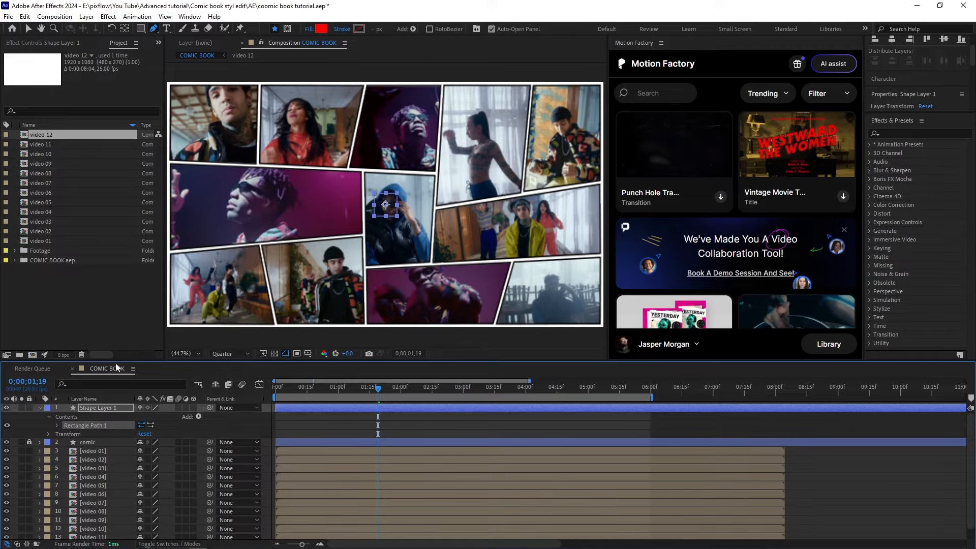
{"action": "left_click", "coordinate": [48, 417]}
{"action": "left_click", "coordinate": [39, 408]}
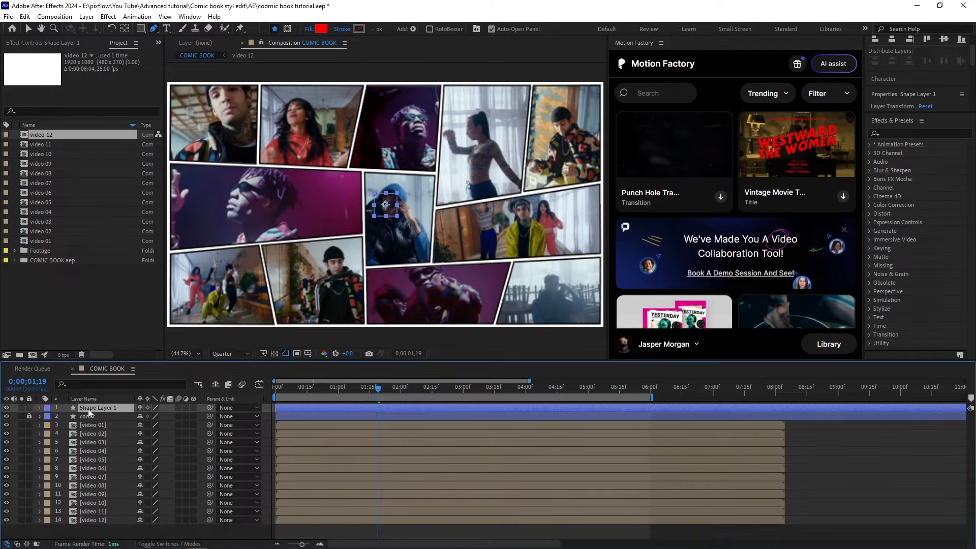
Rename the new shape layer as move
{"action": "key", "text": "Return"}
{"action": "type", "text": "mo"}
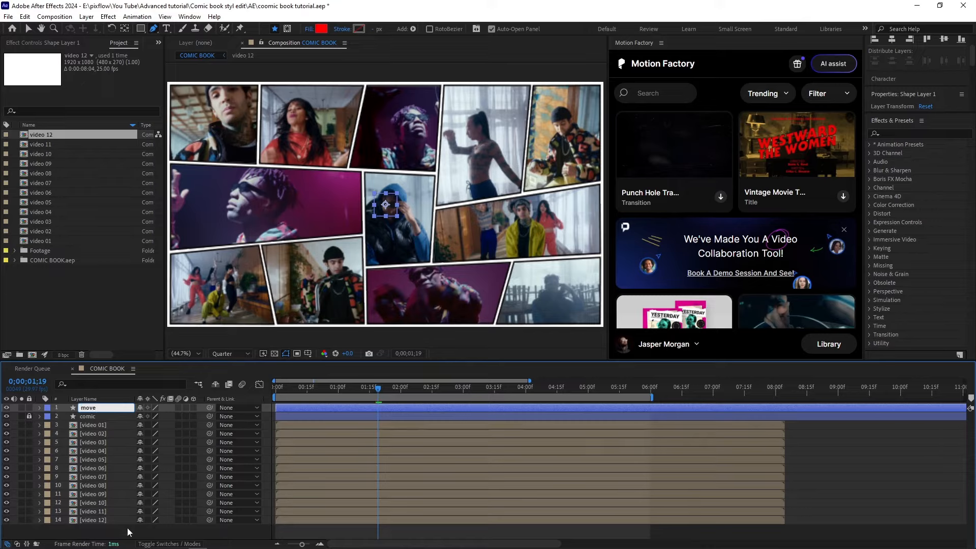
{"action": "type", "text": "ve"}
{"action": "key", "text": "Return"}
Parent the comic layer and all twelve video layers to the move layer, then hide them as shy layers
{"action": "left_click_drag", "start_coordinate": [109, 529], "coordinate": [100, 423]}
{"action": "left_click_drag", "start_coordinate": [209, 420], "coordinate": [141, 429]}
{"action": "left_click", "coordinate": [100, 408]}
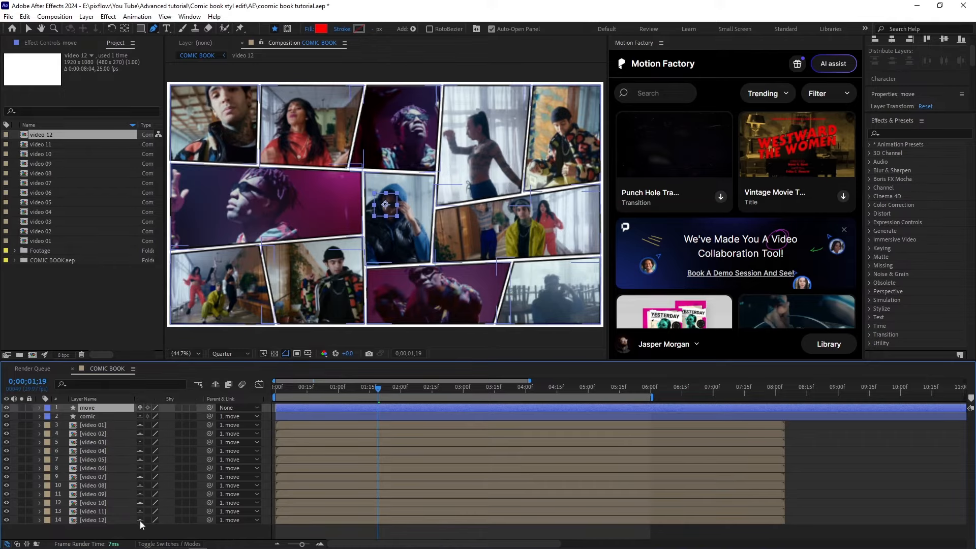
{"action": "left_click", "coordinate": [215, 385]}
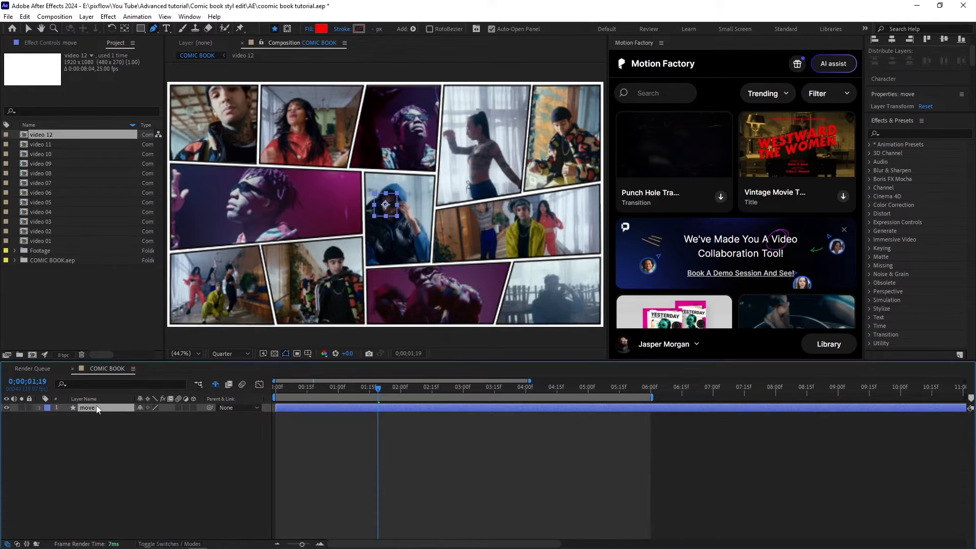
Make the move, comic and video layers 3D, reveal the move layer's Position and keep the shy layers hidden
{"action": "key", "text": "space"}
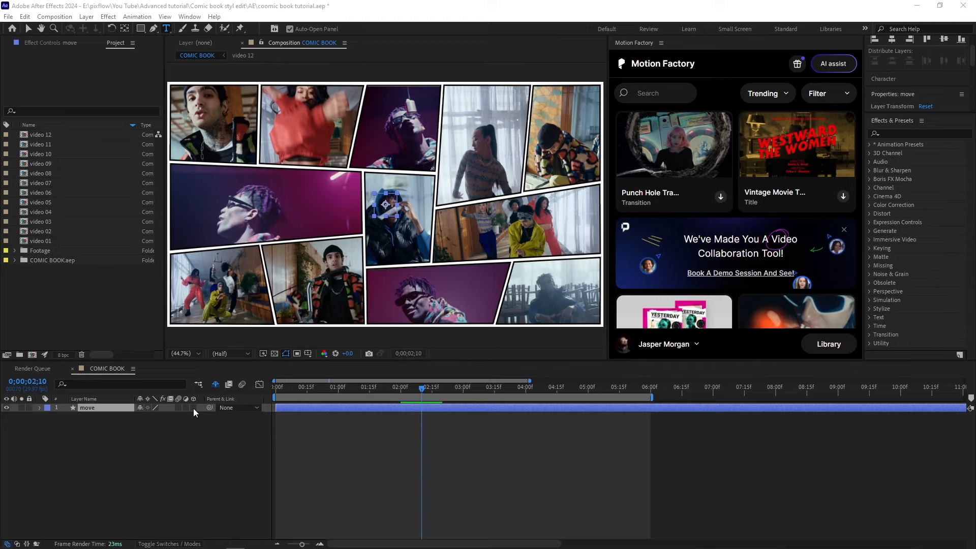
{"action": "left_click", "coordinate": [193, 408]}
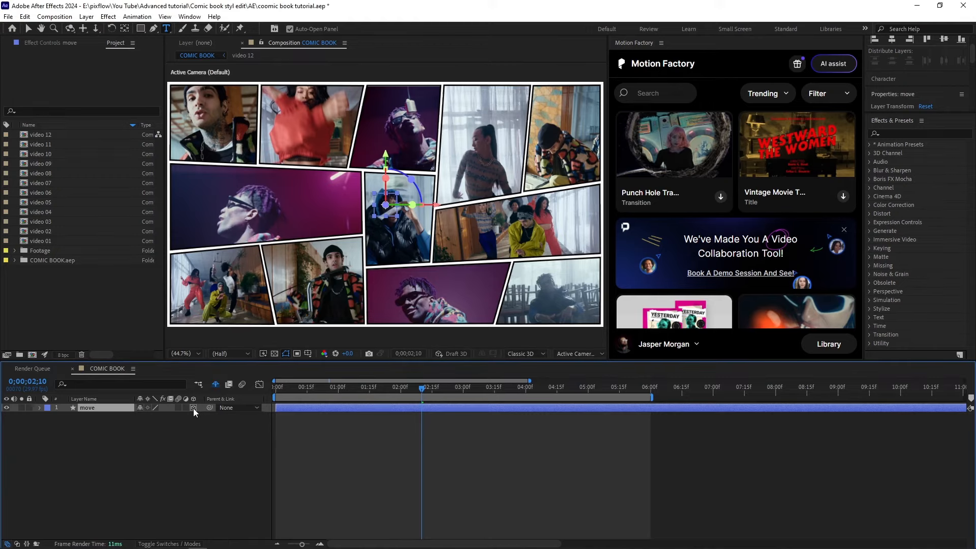
{"action": "key", "text": "p"}
{"action": "left_click_drag", "start_coordinate": [173, 416], "coordinate": [193, 520]}
{"action": "left_click", "coordinate": [215, 385]}
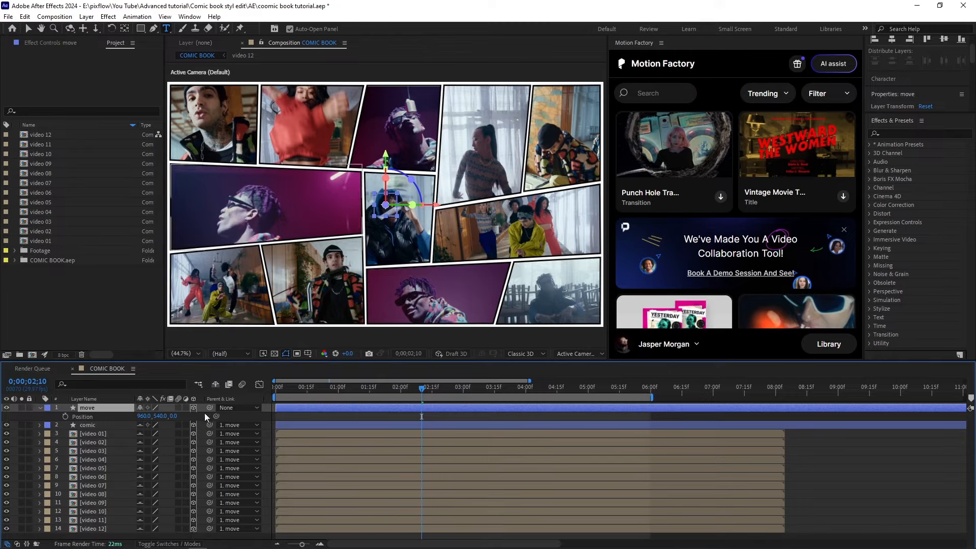
{"action": "left_click", "coordinate": [215, 384]}
Set the move layer's first Position keyframe at 0;00;00;00 with the whole comic page in frame
{"action": "left_click_drag", "start_coordinate": [171, 420], "coordinate": [75, 437]}
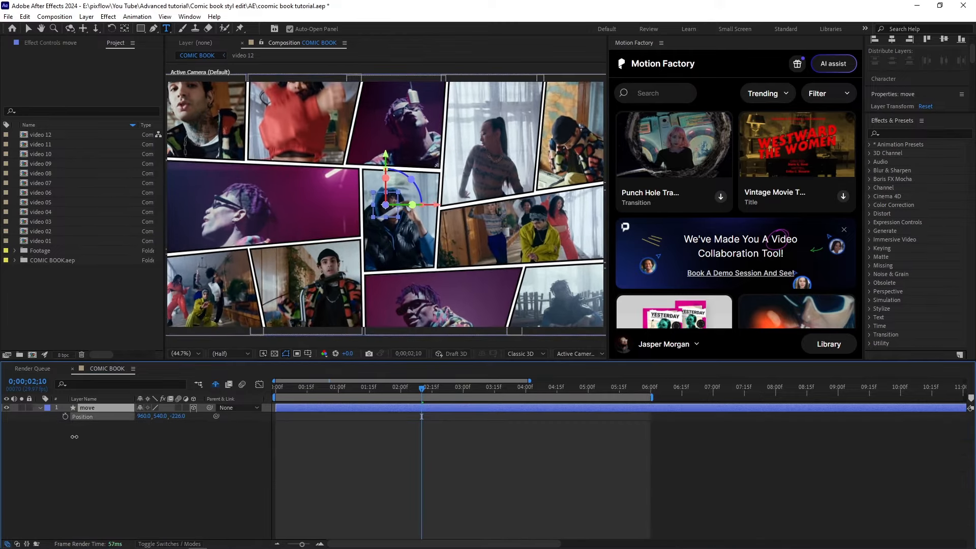
{"action": "key", "text": "ctrl+z"}
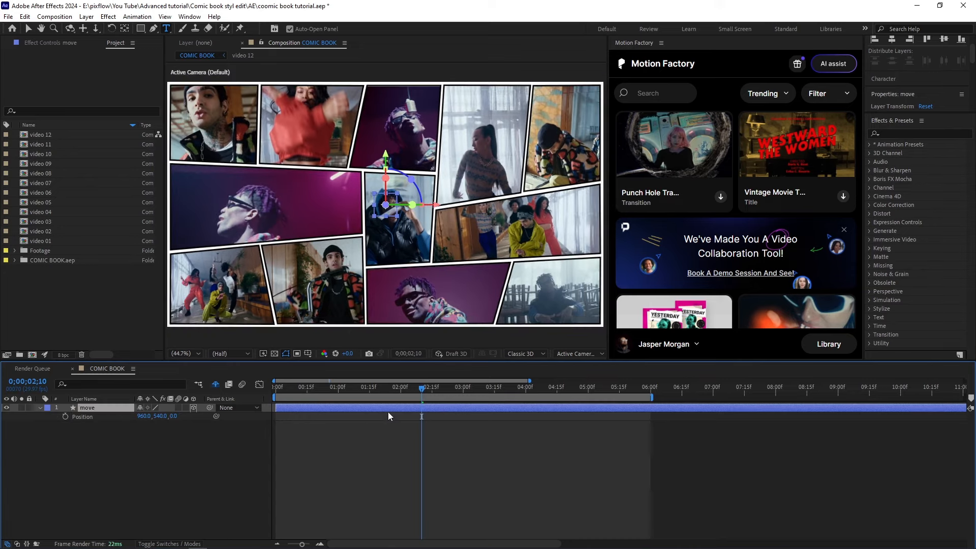
{"action": "left_click_drag", "start_coordinate": [356, 394], "coordinate": [28, 417]}
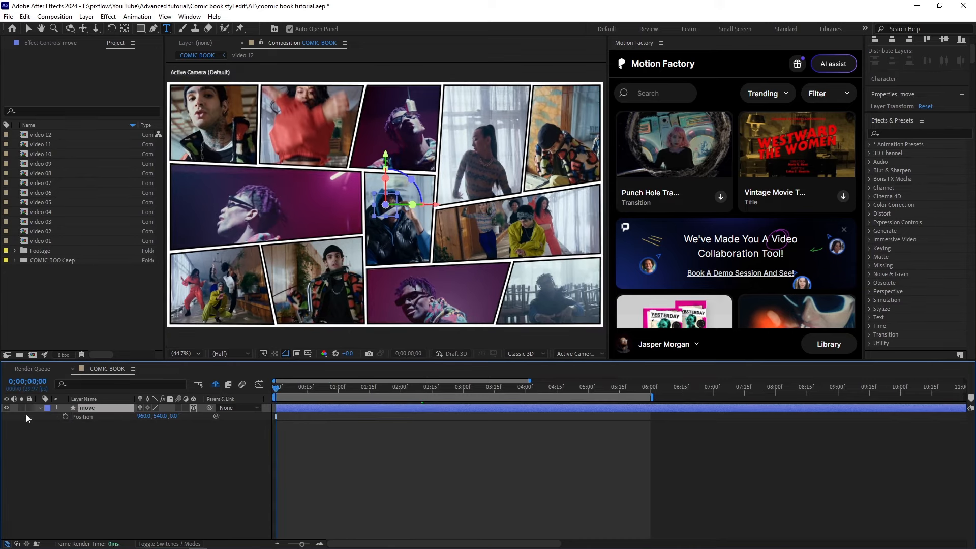
{"action": "left_click", "coordinate": [65, 417]}
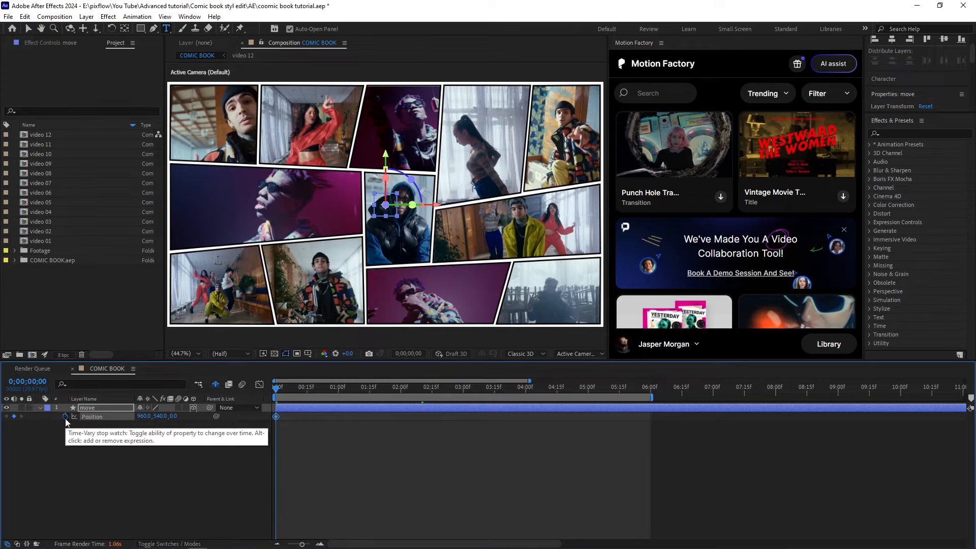
At 0;00;00;19, zoom in on the centre panel by setting the move layer's Position to about 960, 487, -1365
{"action": "left_click_drag", "start_coordinate": [277, 391], "coordinate": [315, 390]}
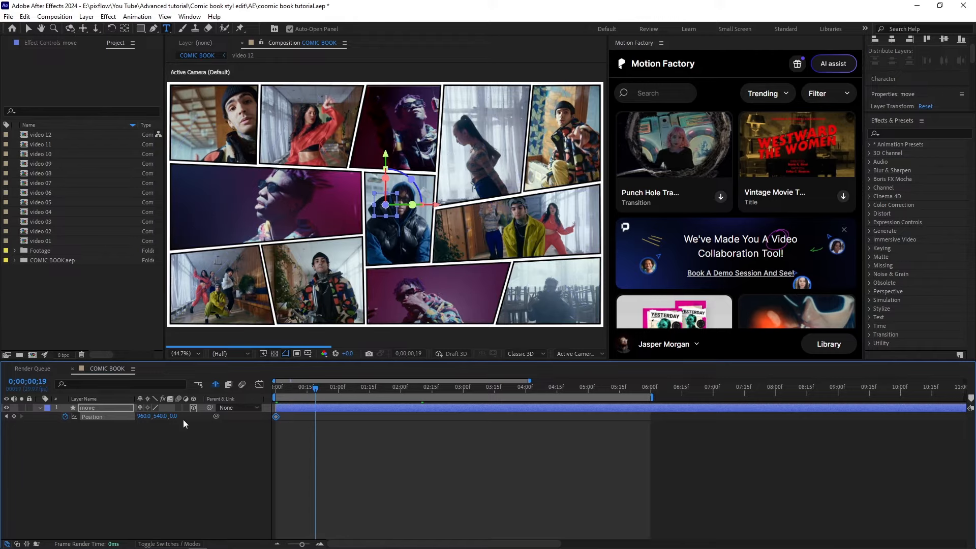
{"action": "left_click_drag", "start_coordinate": [173, 416], "coordinate": [97, 425]}
{"action": "left_click_drag", "start_coordinate": [183, 421], "coordinate": [50, 424]}
{"action": "key", "text": "v"}
{"action": "left_click_drag", "start_coordinate": [387, 157], "coordinate": [387, 133]}
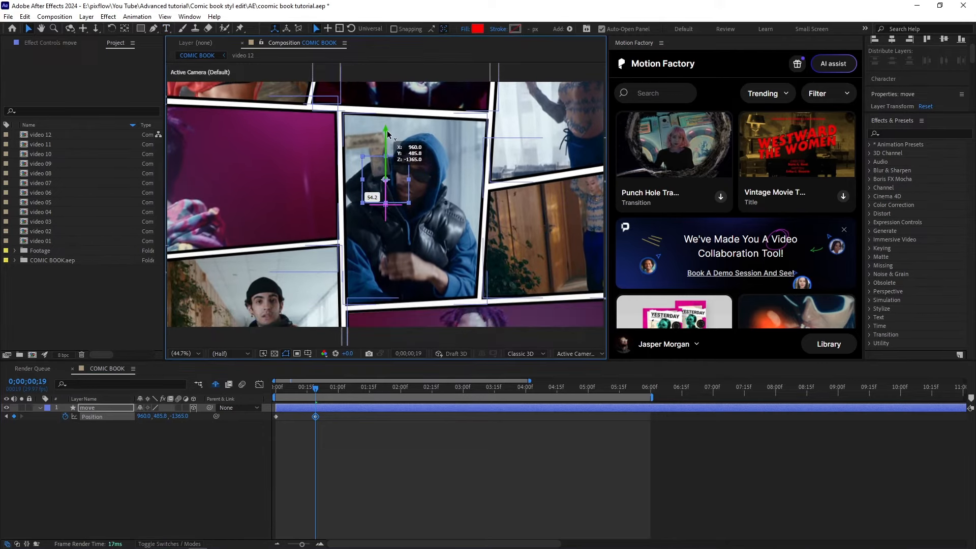
Set the preview resolution to Quarter and play the zoom-in from the start of the timeline
{"action": "left_click_drag", "start_coordinate": [312, 389], "coordinate": [264, 398]}
{"action": "left_click", "coordinate": [226, 353]}
{"action": "left_click", "coordinate": [223, 411]}
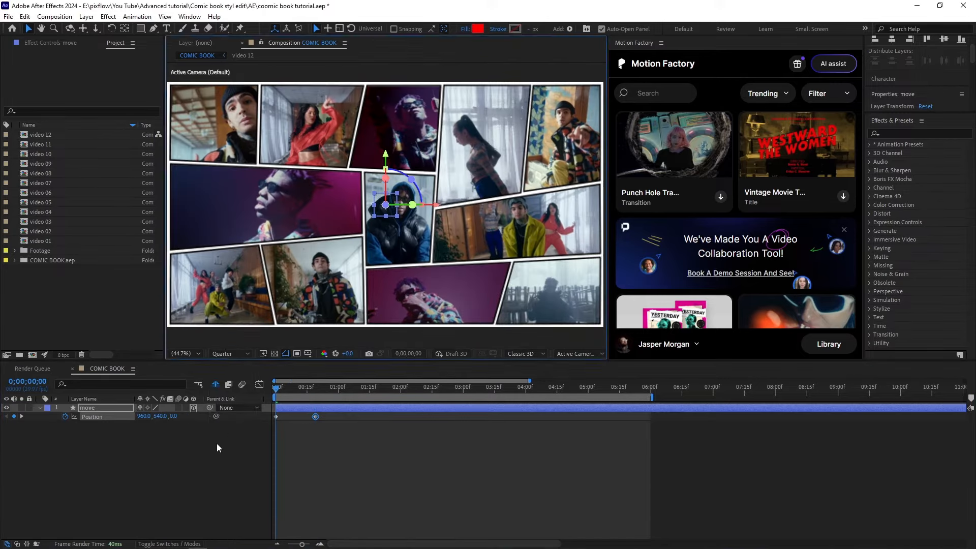
{"action": "left_click", "coordinate": [216, 444]}
{"action": "key", "text": "space"}
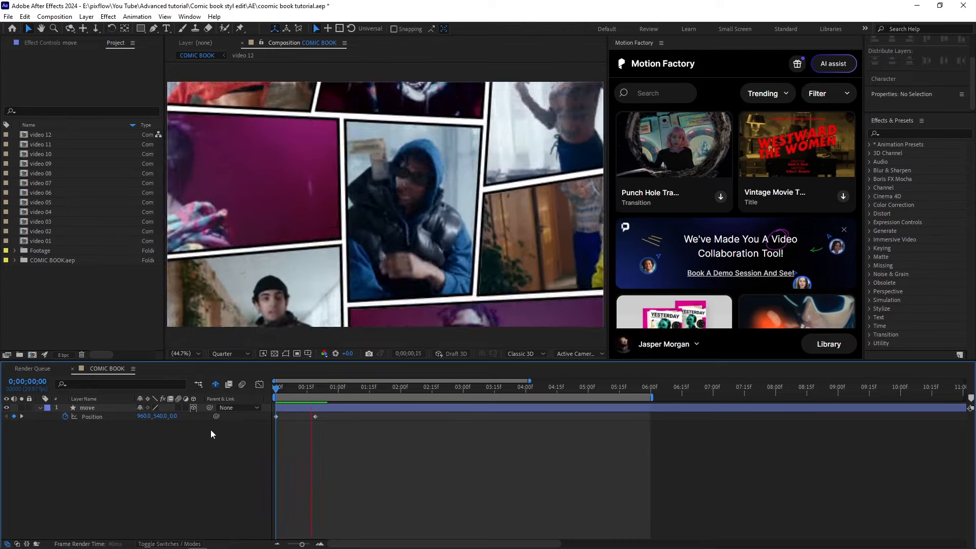
Shift the second Position keyframe earlier, to about the 15-frame mark, and preview the faster zoom
{"action": "left_click_drag", "start_coordinate": [315, 416], "coordinate": [272, 396]}
{"action": "key", "text": "space"}
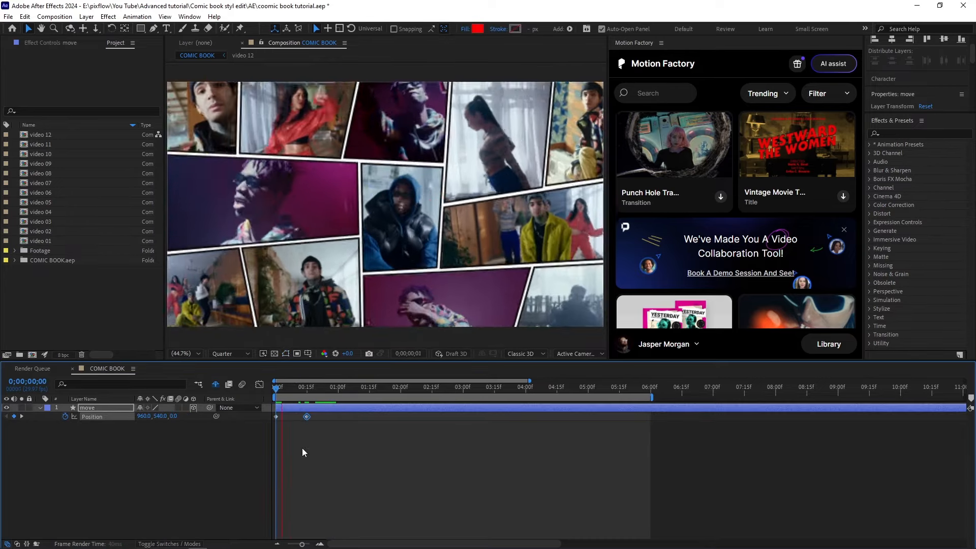
{"action": "key", "text": "space"}
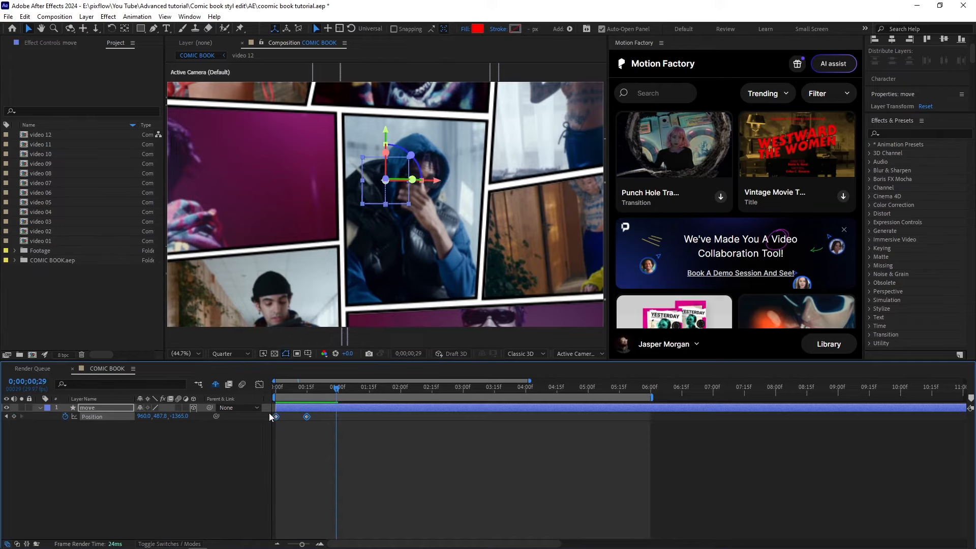
Reshape the Position speed graph to peak early and ease out slowly, then preview the move from the start
{"action": "left_click", "coordinate": [261, 386]}
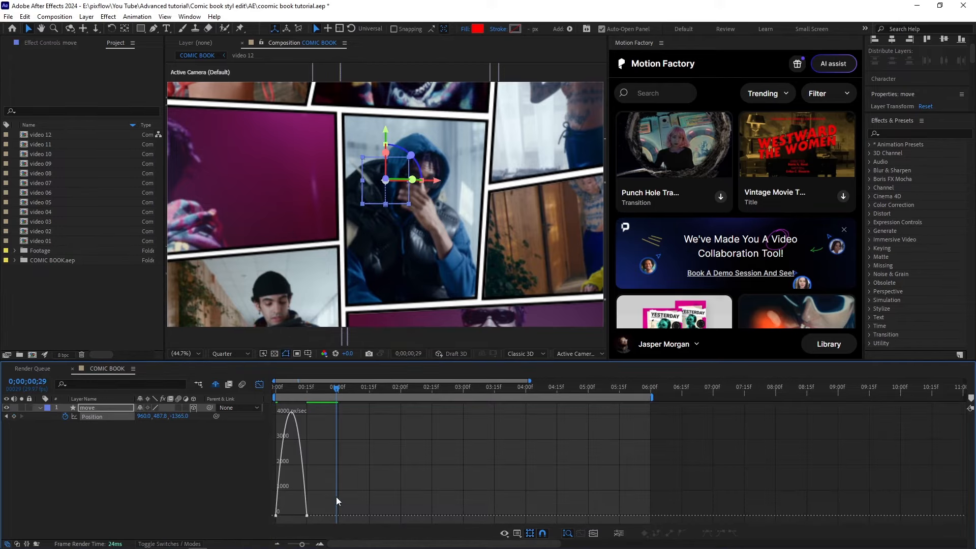
{"action": "left_click_drag", "start_coordinate": [303, 511], "coordinate": [266, 472]}
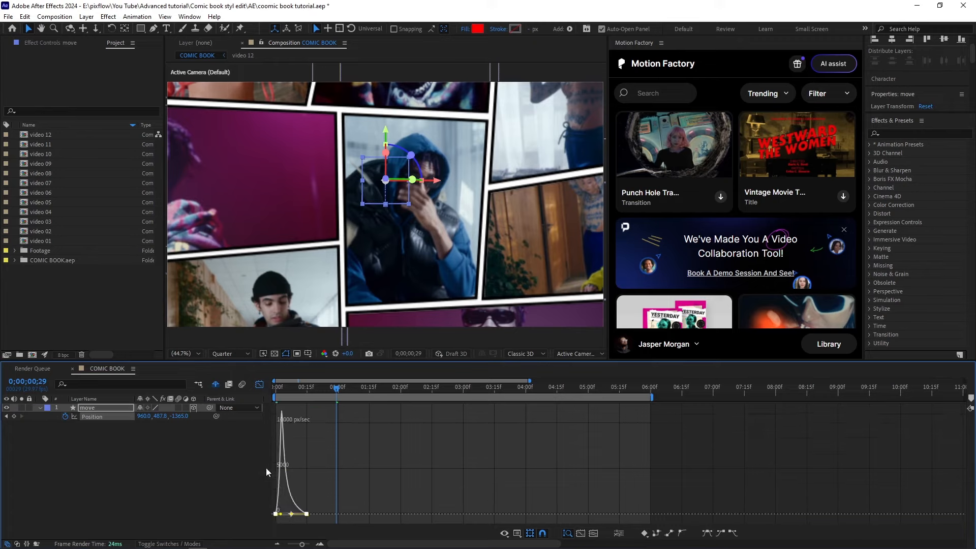
{"action": "left_click", "coordinate": [260, 385]}
{"action": "key", "text": "Home"}
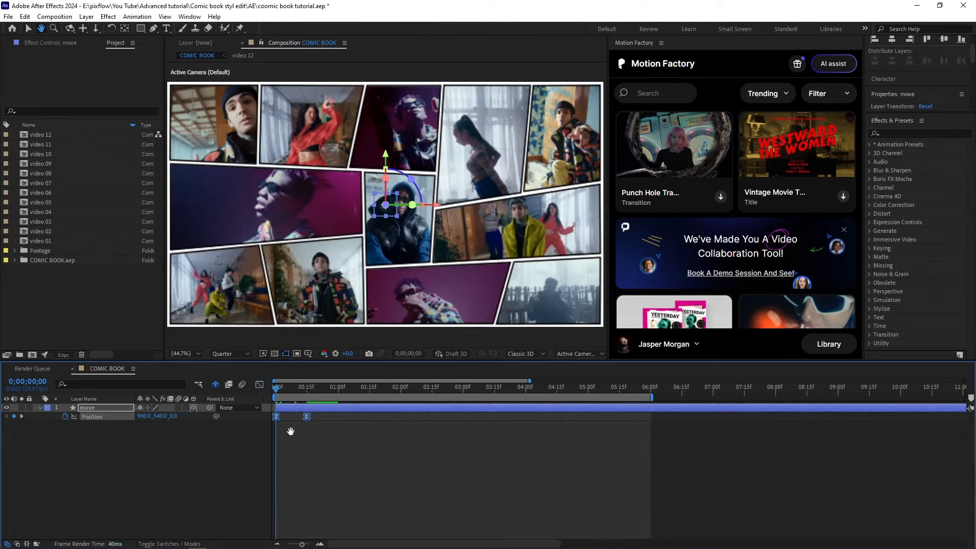
{"action": "key", "text": "space"}
Hold the centre panel, then keyframe a move to the two lower-left panels just before two seconds and preview it
{"action": "left_click_drag", "start_coordinate": [339, 388], "coordinate": [392, 387]}
{"action": "left_click_drag", "start_coordinate": [386, 179], "coordinate": [609, 87]}
{"action": "left_click", "coordinate": [394, 458]}
{"action": "key", "text": "space"}
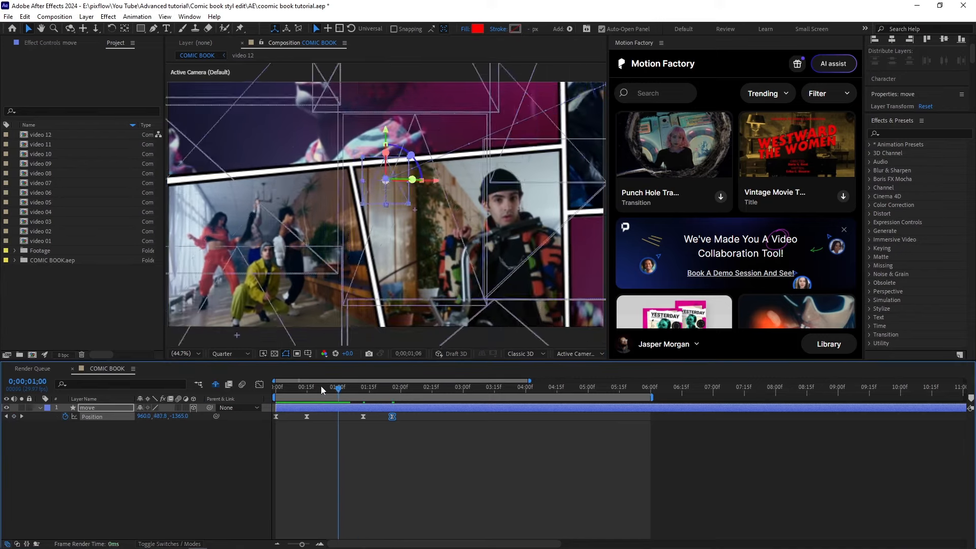
{"action": "key", "text": "space"}
At 0;00;02;11, keyframe a slight drift of the move layer to about 1447.1, 270.6, -1365
{"action": "scroll", "coordinate": [480, 304], "scroll_direction": "down", "scroll_amount": 2}
{"action": "left_click", "coordinate": [521, 142]}
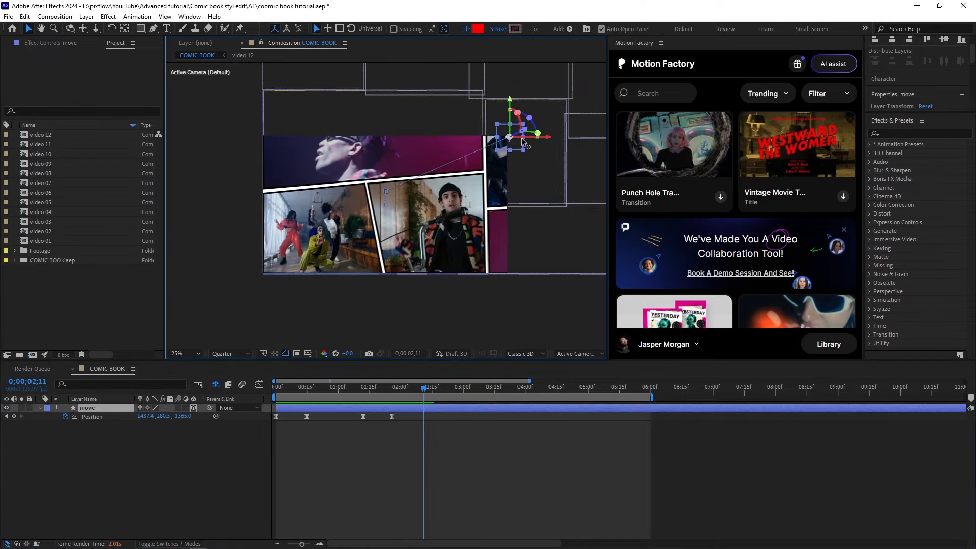
{"action": "left_click_drag", "start_coordinate": [513, 102], "coordinate": [516, 101]}
{"action": "left_click_drag", "start_coordinate": [550, 136], "coordinate": [552, 136]}
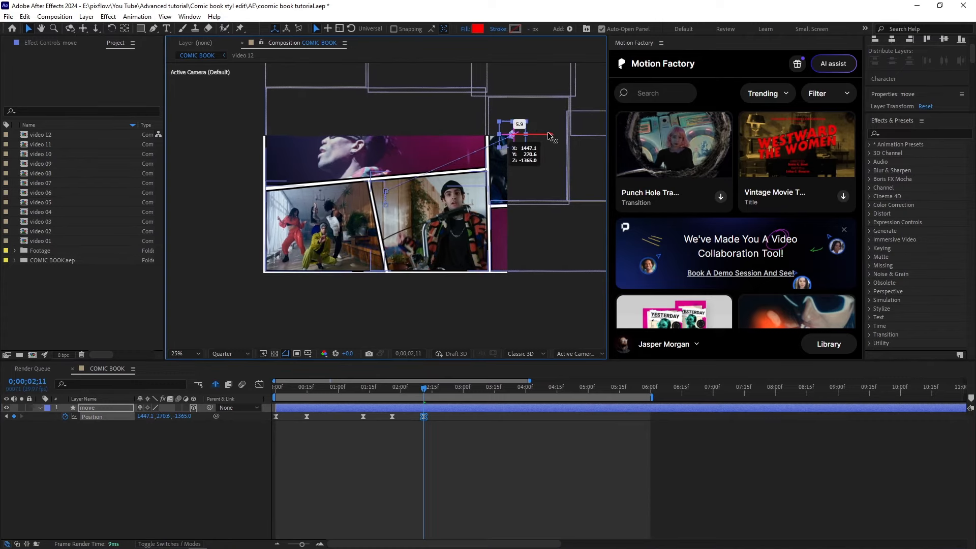
Fit the composition in the view and preview the move to the lower-left panels
{"action": "left_click", "coordinate": [185, 354]}
{"action": "left_click", "coordinate": [192, 364]}
{"action": "left_click_drag", "start_coordinate": [422, 393], "coordinate": [357, 396]}
{"action": "key", "text": "space"}
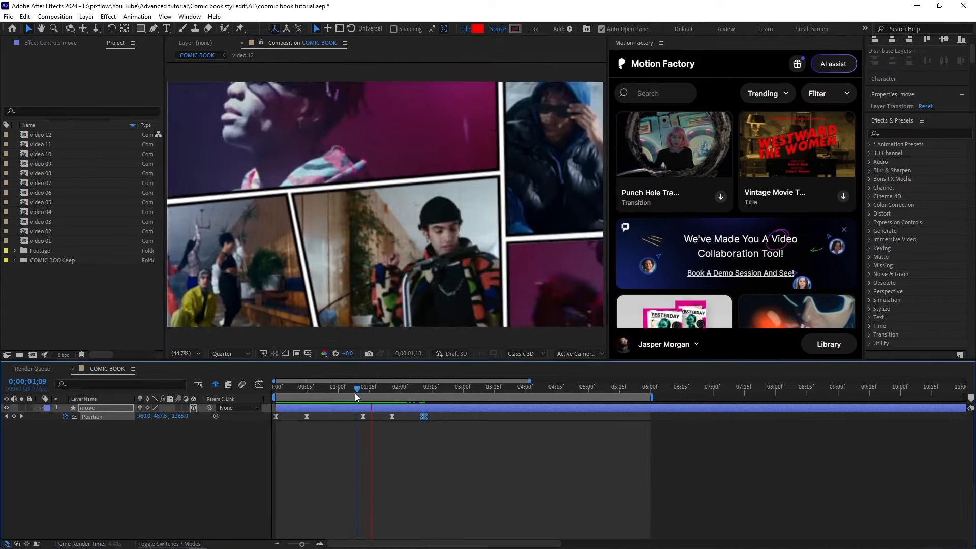
{"action": "key", "text": "space"}
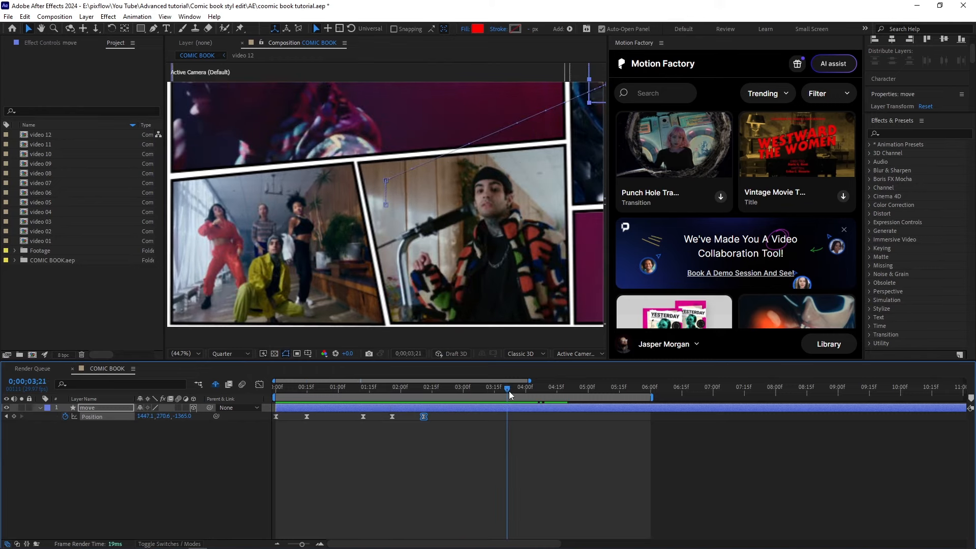
At 0;00;03;11, keyframe the move layer's Position to about 476.8, 436.5, -1365 to frame the wide panel with the yellow jacket
{"action": "left_click_drag", "start_coordinate": [508, 395], "coordinate": [486, 394]}
{"action": "left_click", "coordinate": [15, 416]}
{"action": "scroll", "coordinate": [526, 141], "scroll_direction": "down", "scroll_amount": 2}
{"action": "left_click_drag", "start_coordinate": [526, 141], "coordinate": [260, 178]}
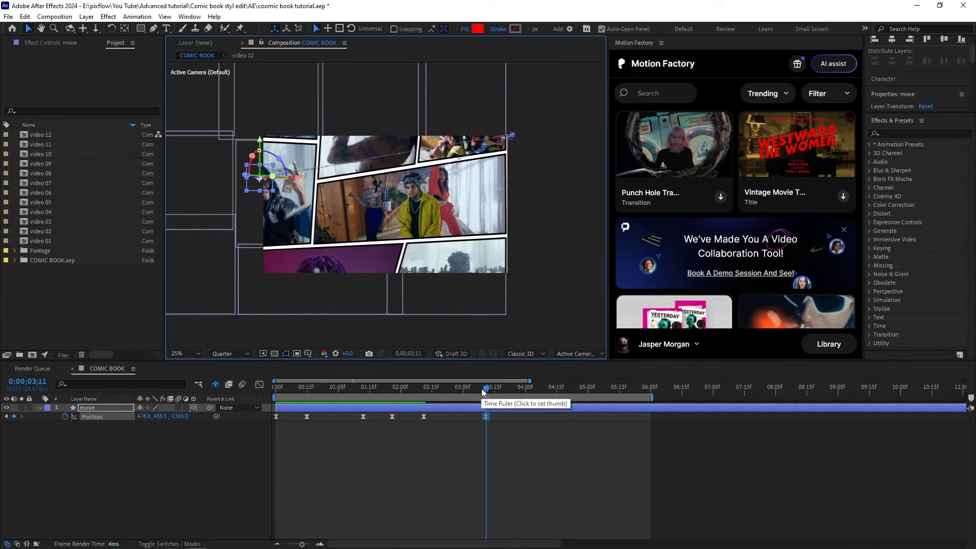
Preview the last panel move and shift its final Position keyframe earlier, to just after three seconds
{"action": "left_click_drag", "start_coordinate": [483, 399], "coordinate": [423, 398]}
{"action": "key", "text": "space"}
{"action": "key", "text": "space"}
{"action": "left_click_drag", "start_coordinate": [486, 417], "coordinate": [469, 417]}
Preview the full panel-to-panel animation from the start of the timeline
{"action": "left_click_drag", "start_coordinate": [435, 394], "coordinate": [275, 392]}
{"action": "key", "text": "space"}
{"action": "key", "text": "space"}
{"action": "key", "text": "space"}
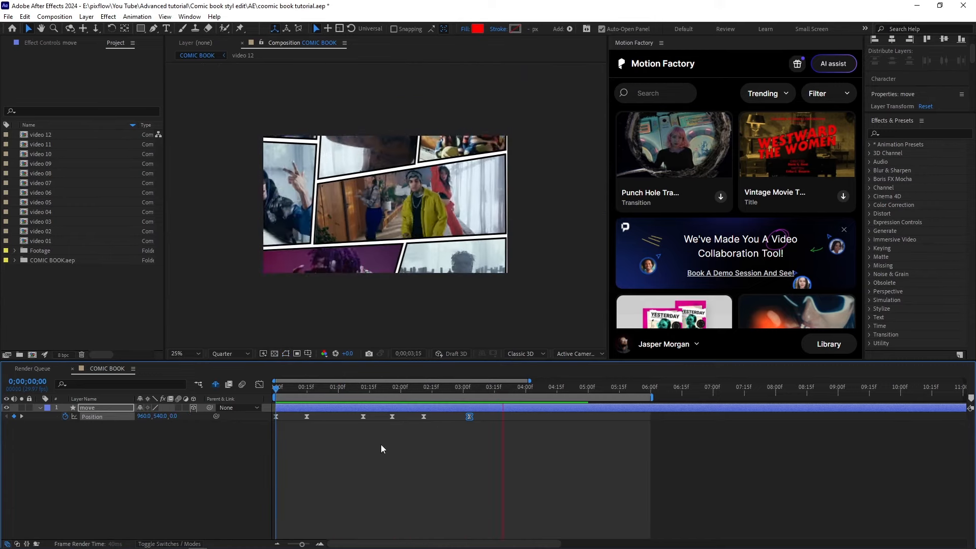
{"action": "key", "text": "space"}
Search the Motion Factory library for "comic" and browse the comic title elements
{"action": "left_click", "coordinate": [664, 94]}
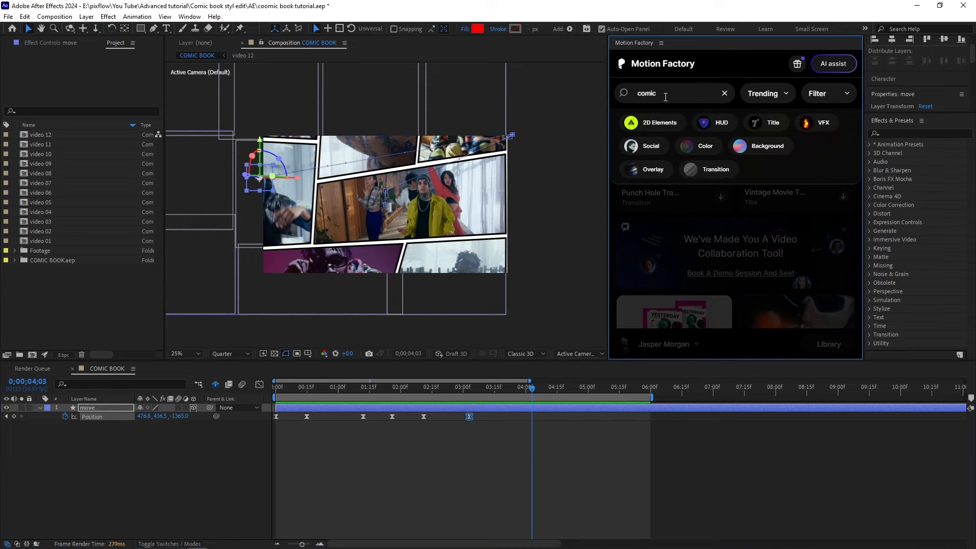
{"action": "key", "text": "Return"}
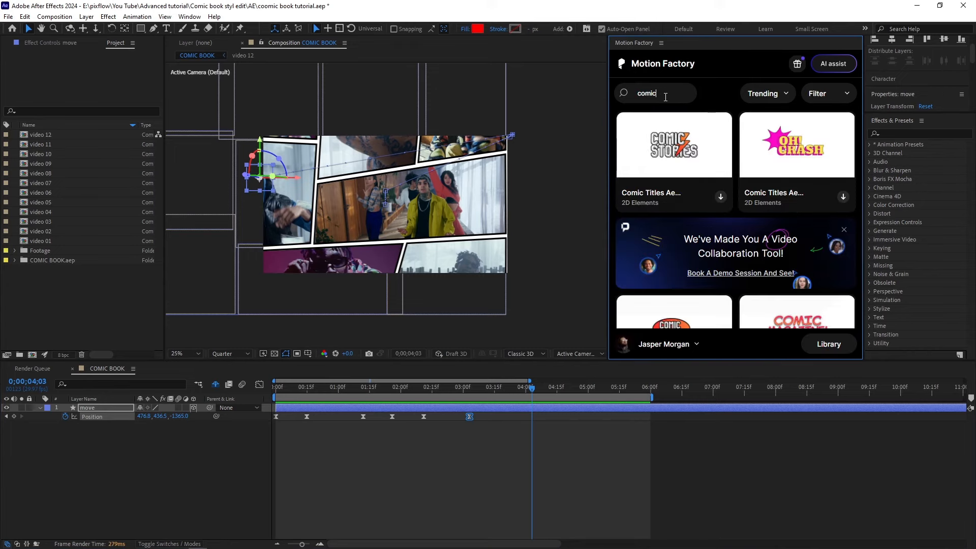
{"action": "scroll", "coordinate": [739, 117], "scroll_direction": "down", "scroll_amount": 3}
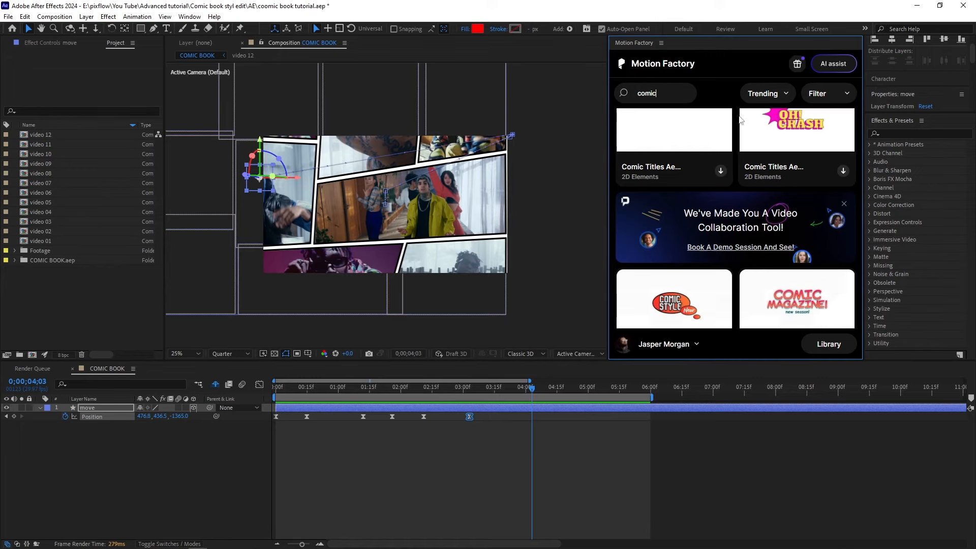
Import the red "Comic Style" title element and add it as the top layer of COMIC BOOK, starting just before three seconds
{"action": "left_click", "coordinate": [721, 278]}
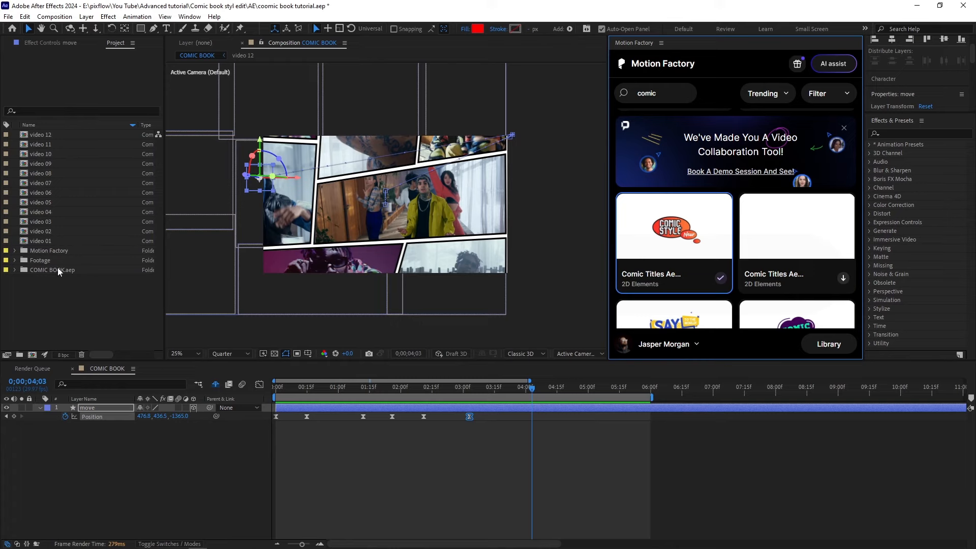
{"action": "left_click", "coordinate": [14, 251]}
{"action": "left_click", "coordinate": [24, 260]}
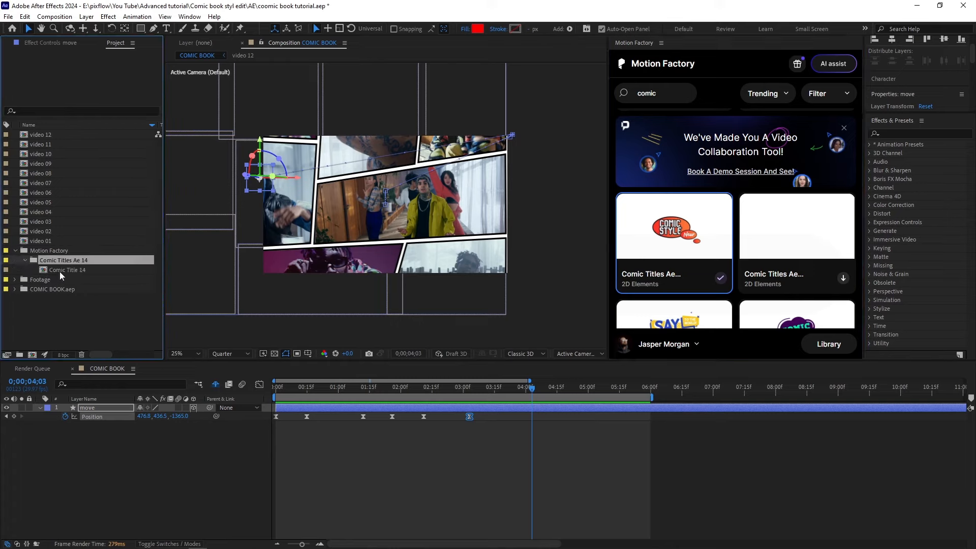
{"action": "left_click", "coordinate": [59, 270]}
{"action": "left_click_drag", "start_coordinate": [87, 399], "coordinate": [95, 413]}
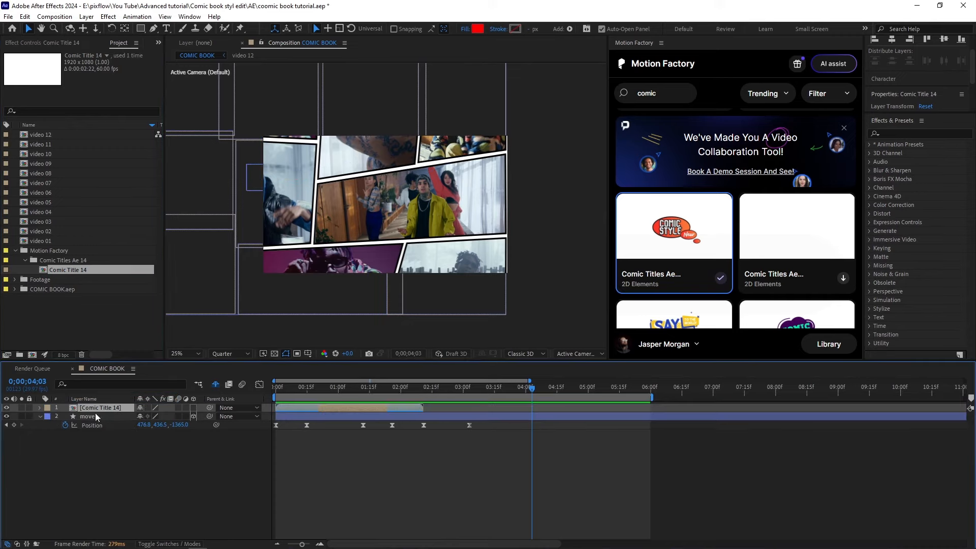
{"action": "left_click_drag", "start_coordinate": [328, 412], "coordinate": [508, 426]}
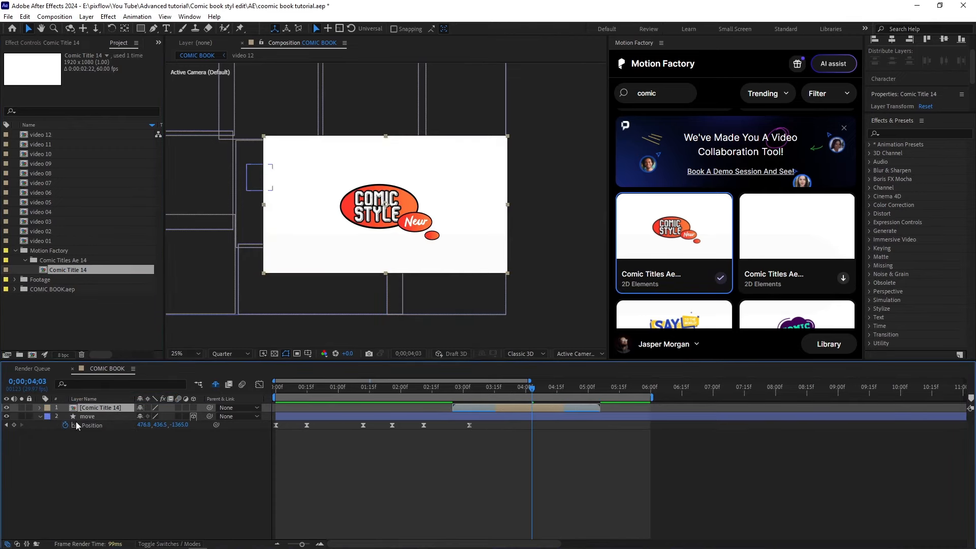
Inside the Comic Title 14 composition, turn off the BG option on the Setting layer to remove the white background
{"action": "double_click", "coordinate": [91, 409]}
{"action": "left_click", "coordinate": [91, 410]}
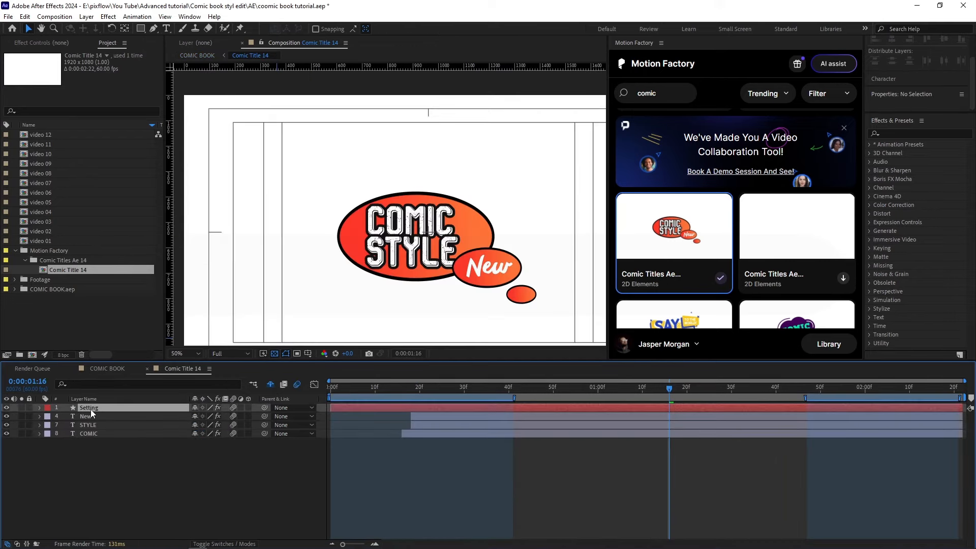
{"action": "left_click", "coordinate": [48, 45]}
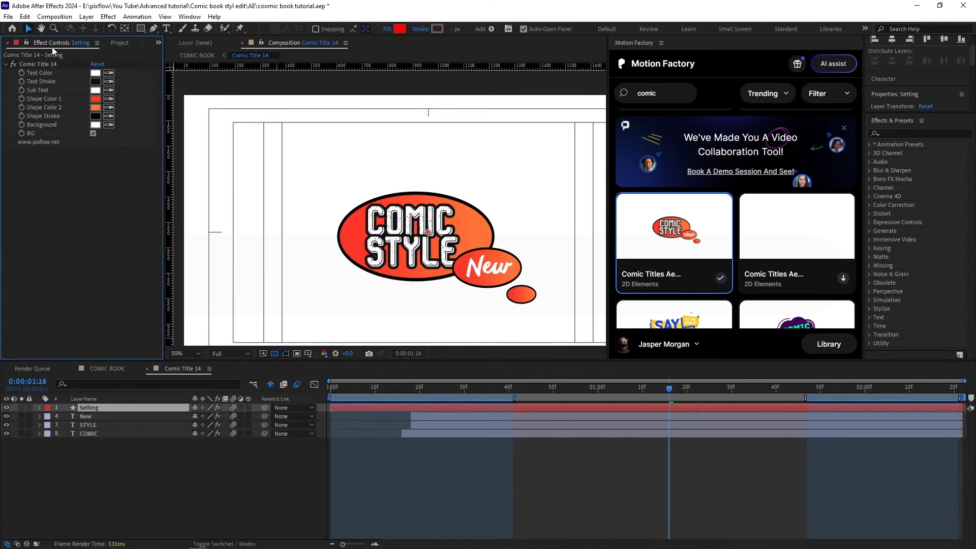
{"action": "left_click", "coordinate": [93, 134]}
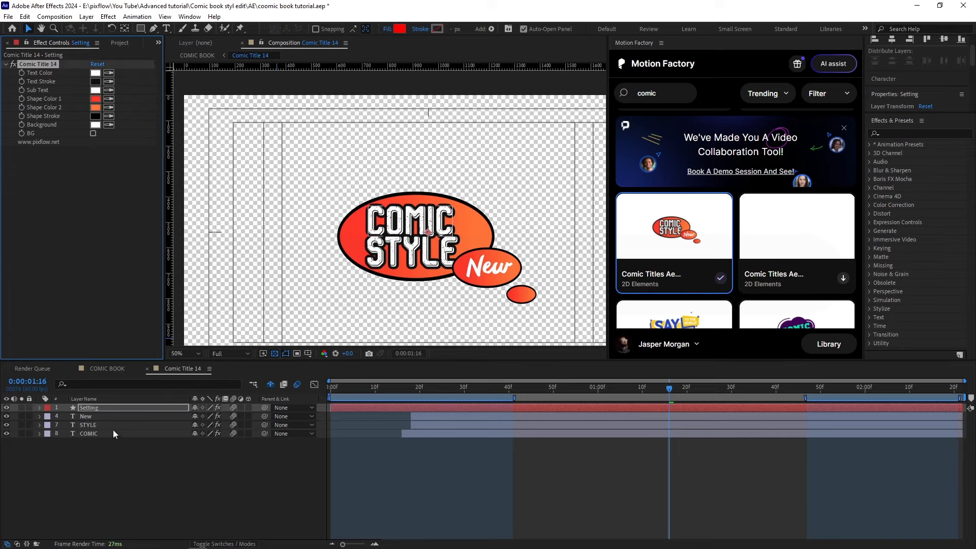
Replace the COMIC layer's text in the title with "GANG"
{"action": "double_click", "coordinate": [92, 433]}
{"action": "type", "text": "GAN"}
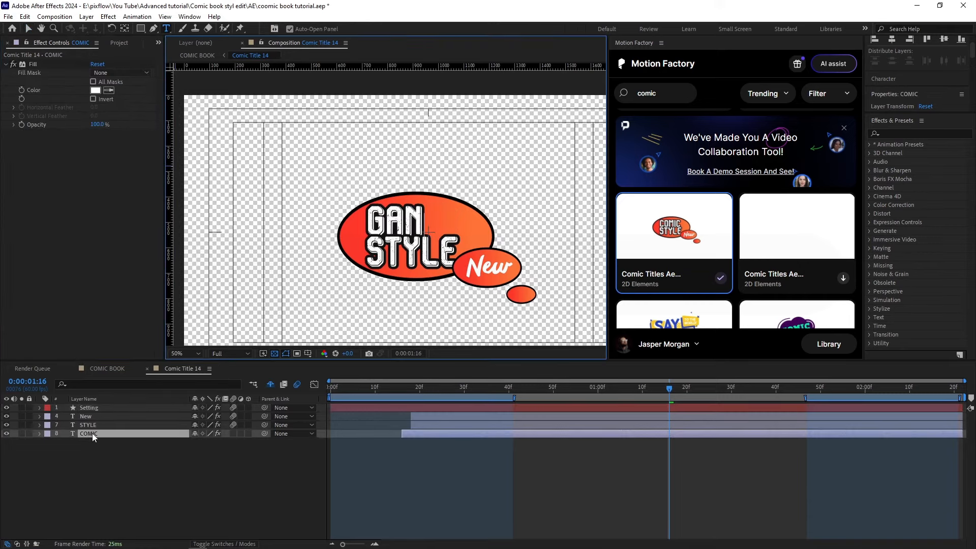
{"action": "type", "text": "G"}
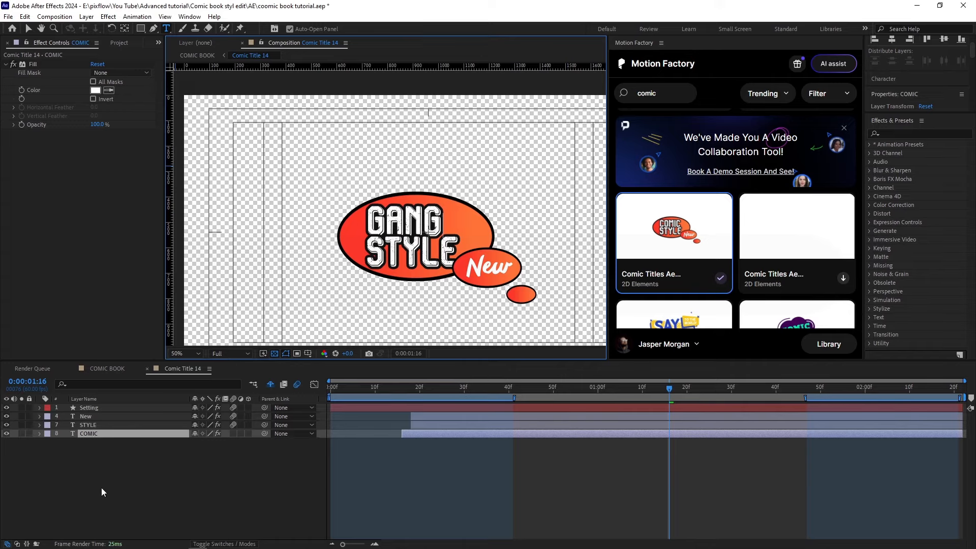
{"action": "left_click", "coordinate": [102, 487]}
{"action": "key", "text": "Caps_Lock"}
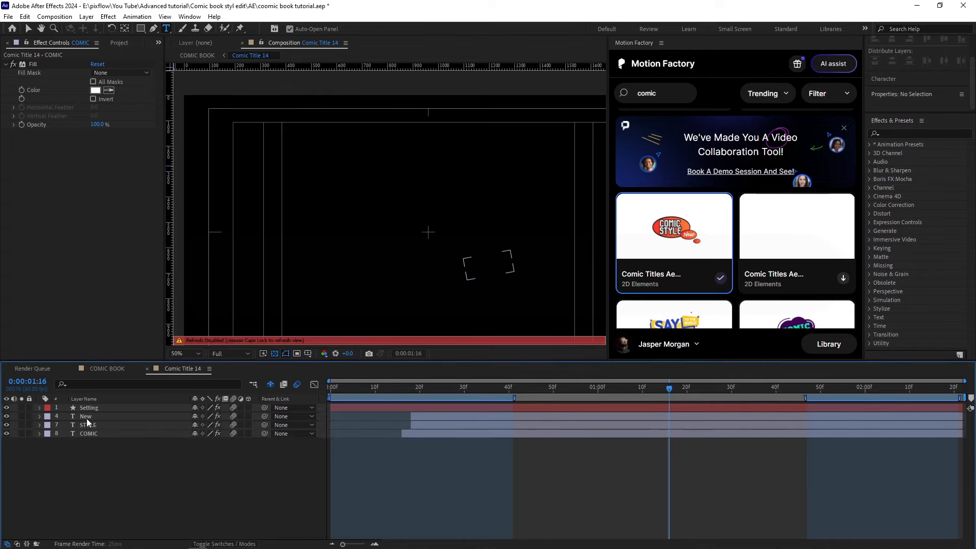
{"action": "key", "text": "Caps_Lock"}
Replace the New layer's text in the small bubble with "OH!"
{"action": "left_click", "coordinate": [87, 418]}
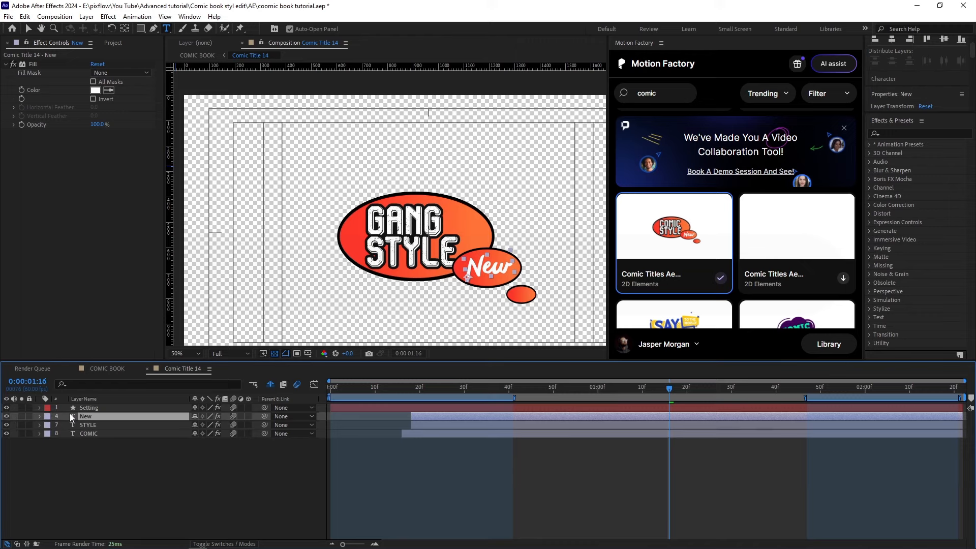
{"action": "double_click", "coordinate": [84, 417]}
{"action": "key", "text": "BackSpace"}
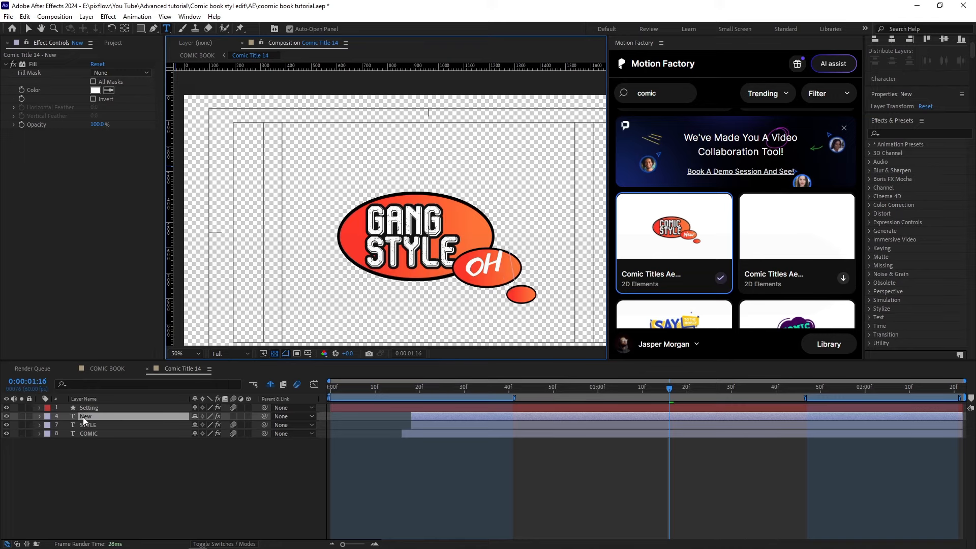
{"action": "left_click", "coordinate": [112, 477]}
{"action": "key", "text": "Caps_Lock"}
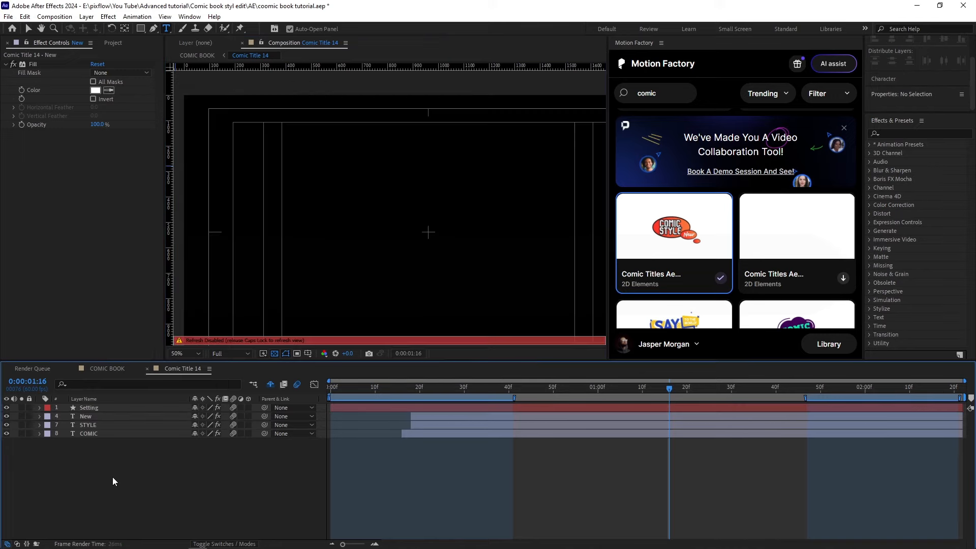
{"action": "key", "text": "Caps_Lock"}
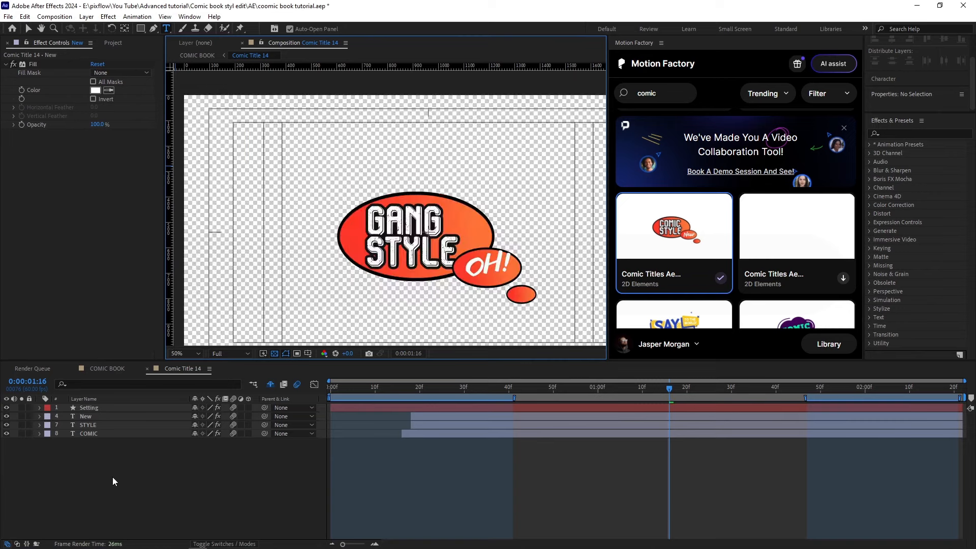
Back in COMIC BOOK, position the title over the upper-left corner of the yellow-jacket panel
{"action": "left_click", "coordinate": [104, 370]}
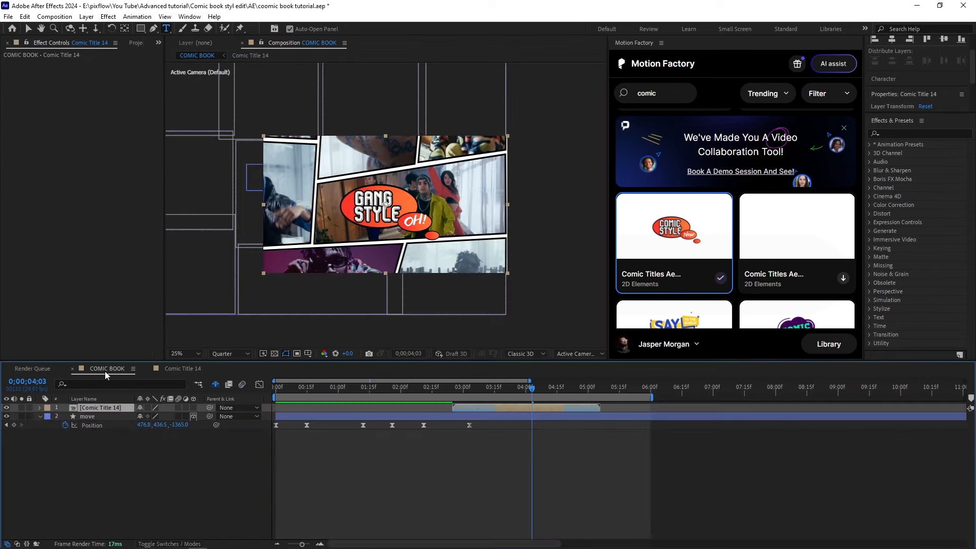
{"action": "key", "text": "v"}
{"action": "left_click_drag", "start_coordinate": [389, 235], "coordinate": [340, 184]}
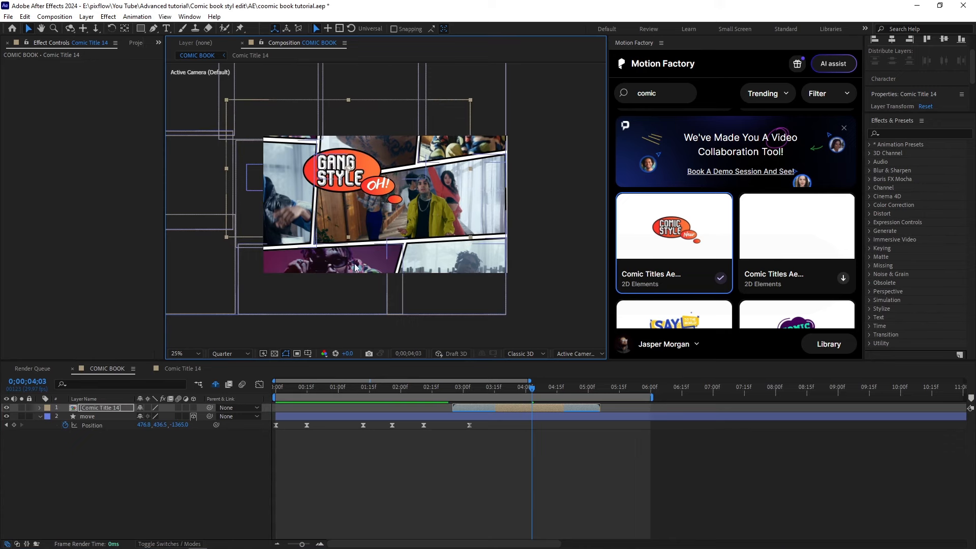
{"action": "left_click", "coordinate": [185, 353]}
{"action": "left_click", "coordinate": [203, 362]}
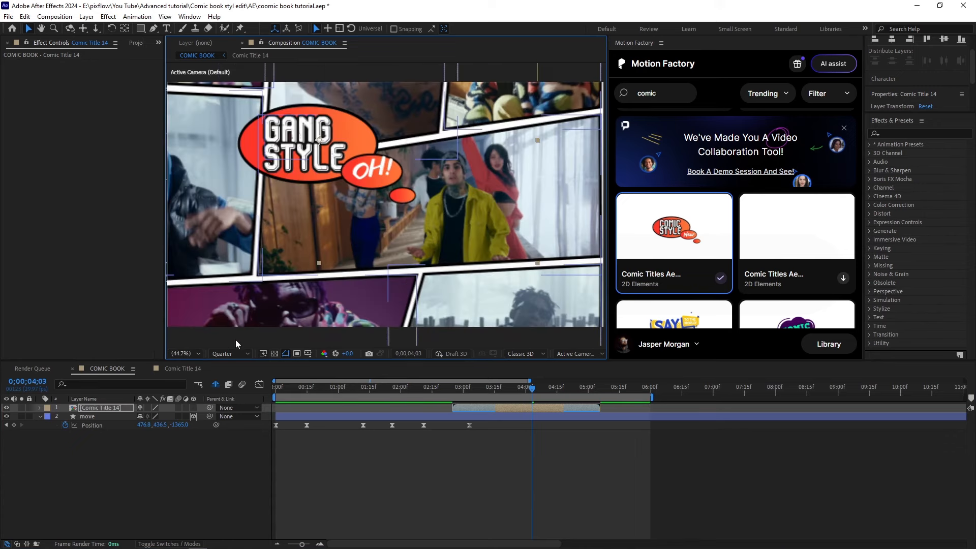
{"action": "left_click_drag", "start_coordinate": [336, 140], "coordinate": [332, 136]}
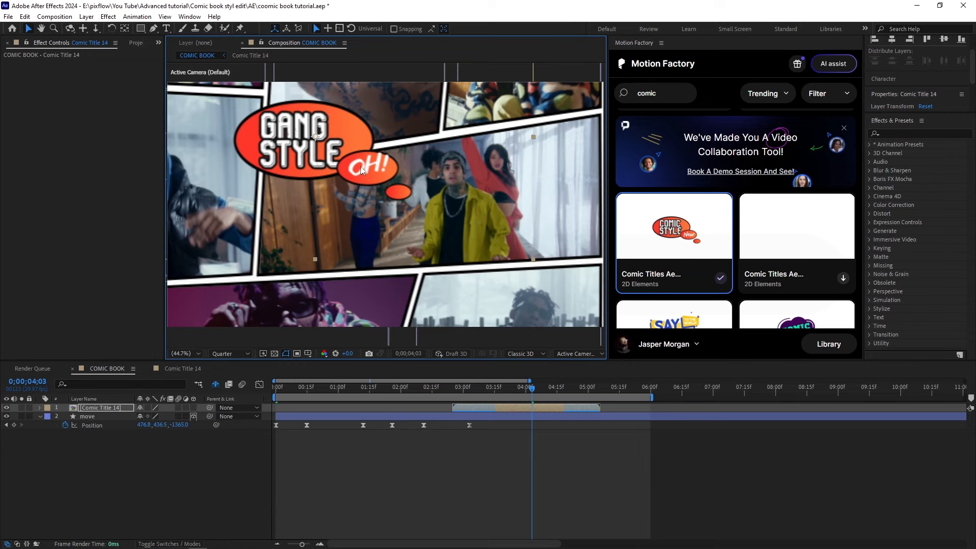
Time-stretch the title layer to a factor of 80 and shift it to start just after the last Position keyframe
{"action": "left_click_drag", "start_coordinate": [511, 406], "coordinate": [529, 406]}
{"action": "right_click", "coordinate": [529, 406]}
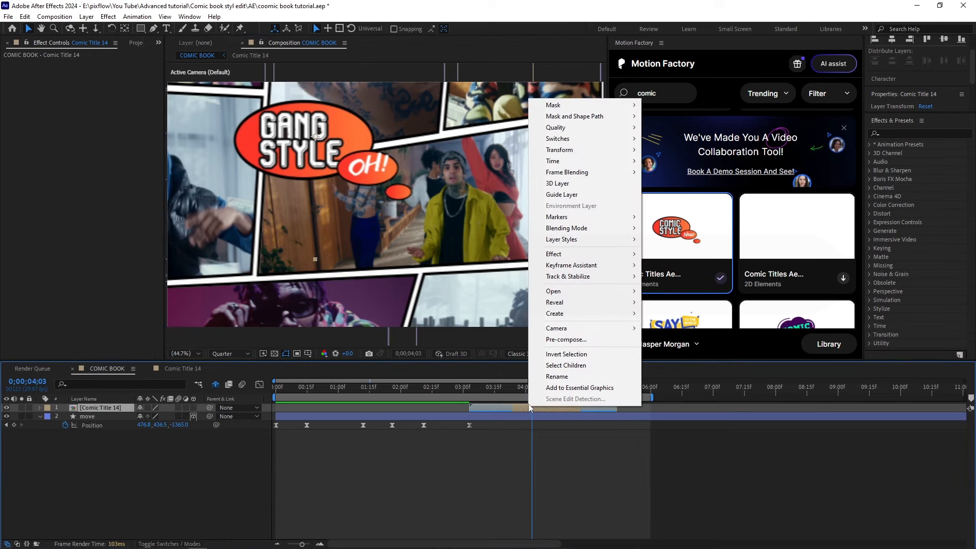
{"action": "mouse_move", "coordinate": [561, 160]}
{"action": "left_click", "coordinate": [671, 183]}
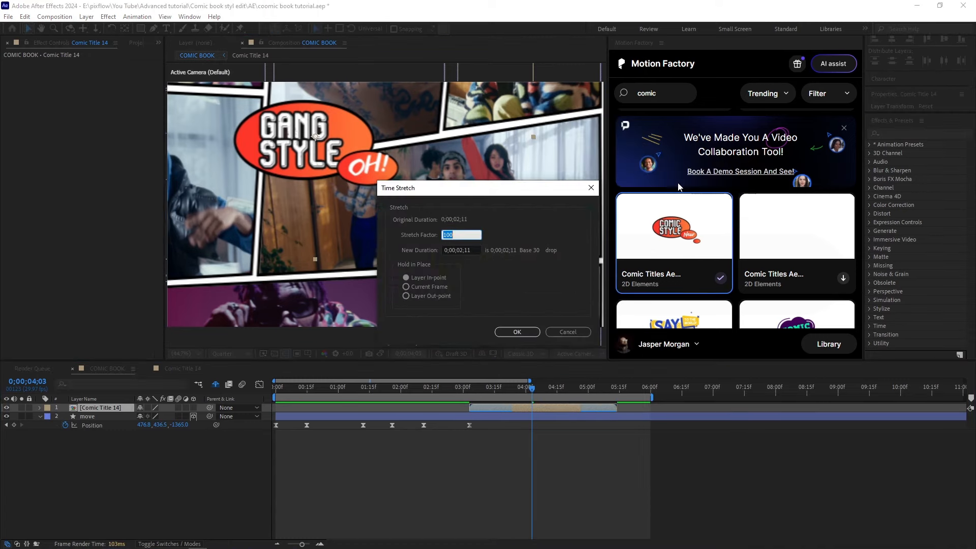
{"action": "type", "text": "80"}
{"action": "key", "text": "Return"}
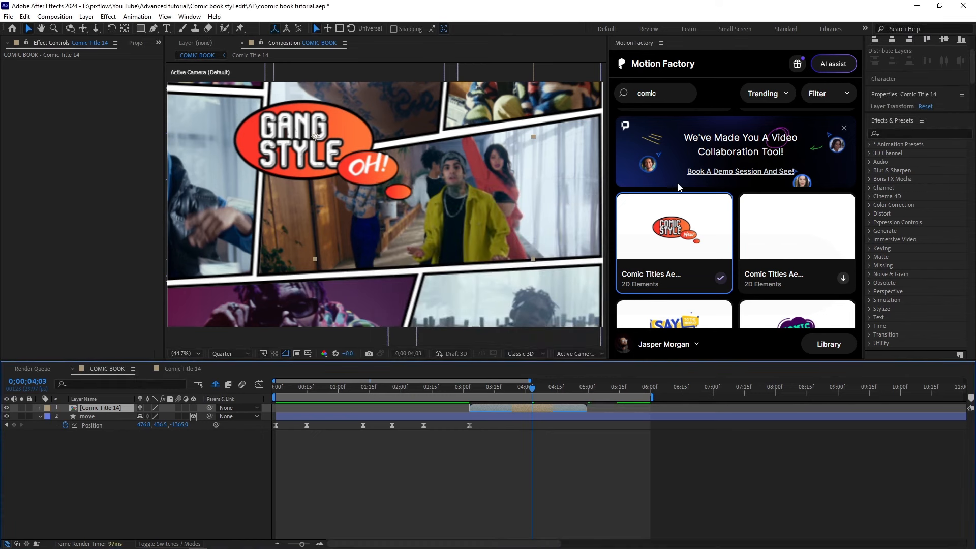
{"action": "left_click_drag", "start_coordinate": [526, 410], "coordinate": [528, 408]}
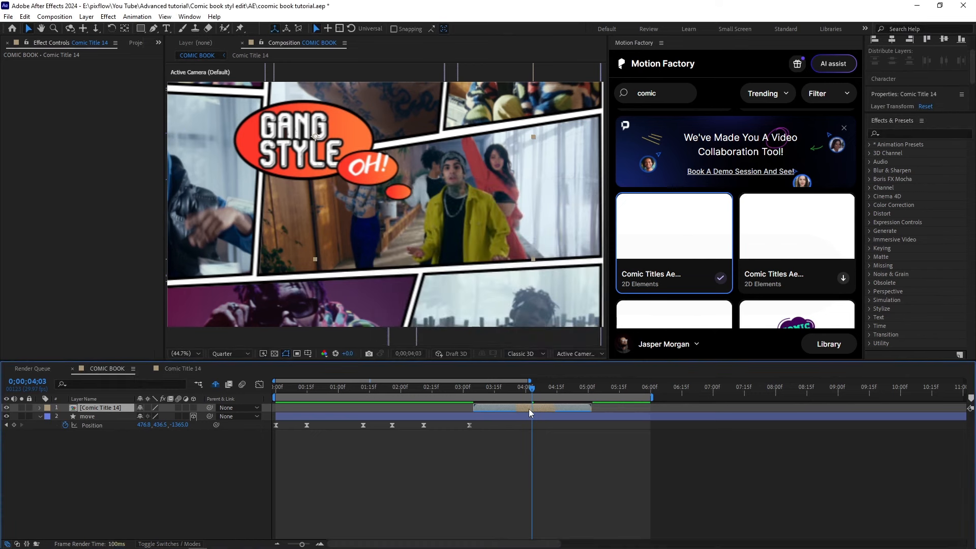
End the work area at the title layer's out-point and preview the title's entrance from 0;00;02;23
{"action": "left_click_drag", "start_coordinate": [654, 397], "coordinate": [594, 398]}
{"action": "left_click_drag", "start_coordinate": [532, 394], "coordinate": [448, 397]}
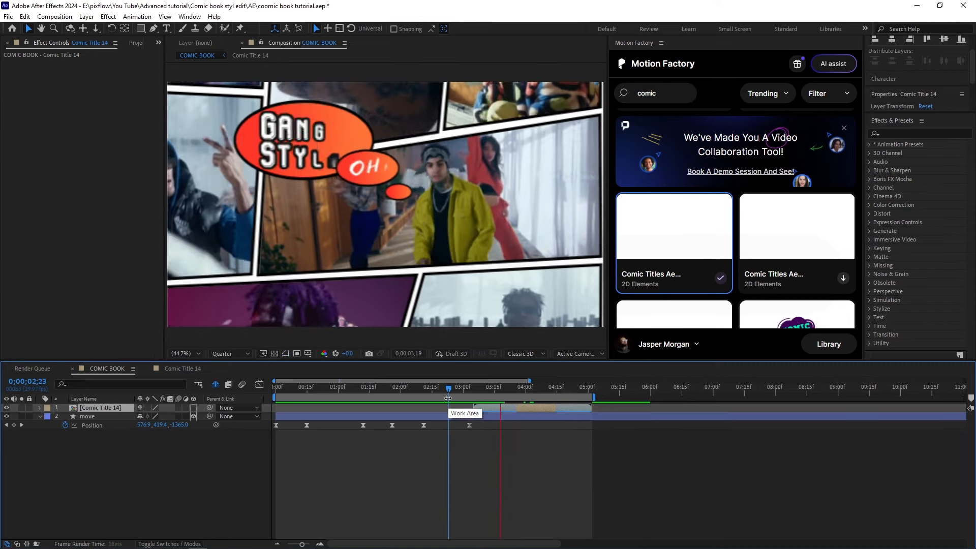
Set the preview resolution to Full and play the whole animation from the start
{"action": "left_click", "coordinate": [230, 353]}
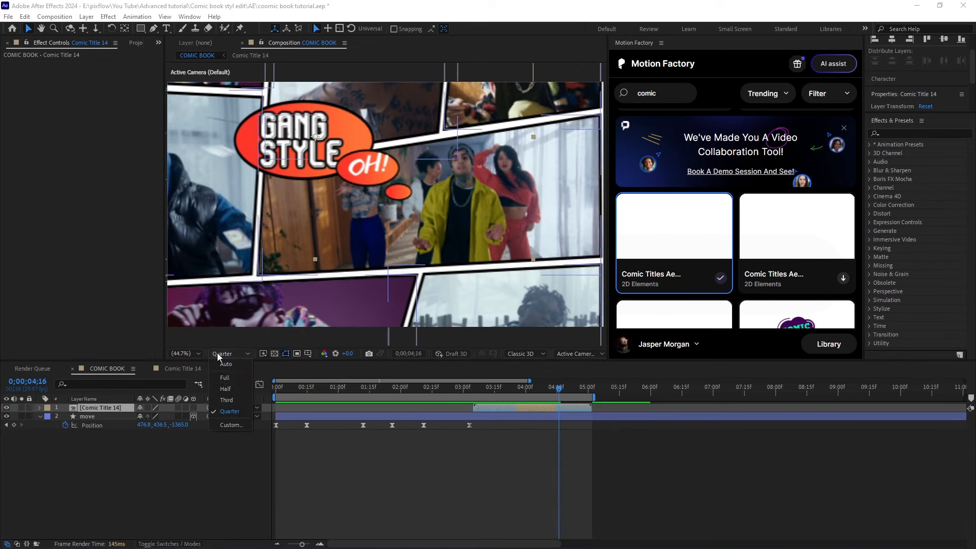
{"action": "left_click", "coordinate": [224, 371]}
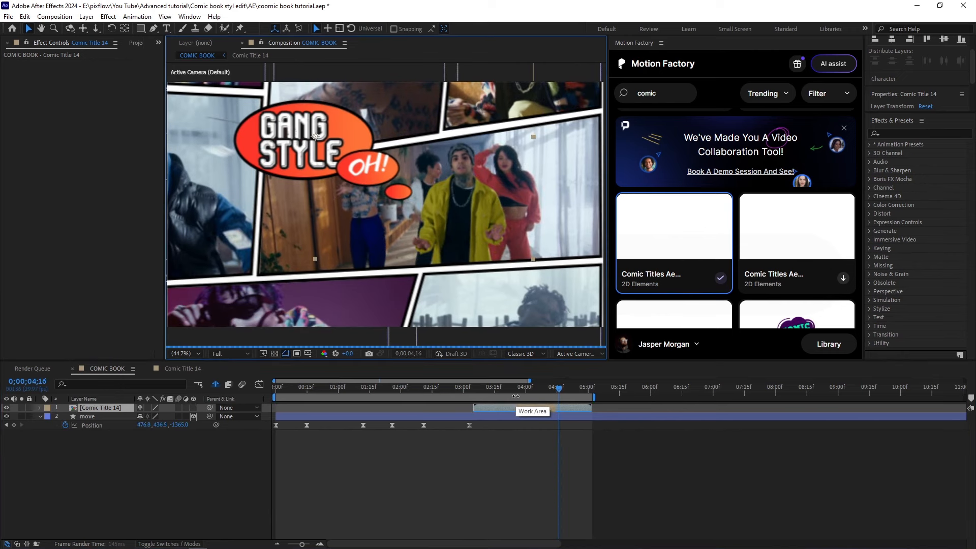
{"action": "left_click", "coordinate": [516, 393]}
{"action": "left_click_drag", "start_coordinate": [495, 391], "coordinate": [267, 388]}
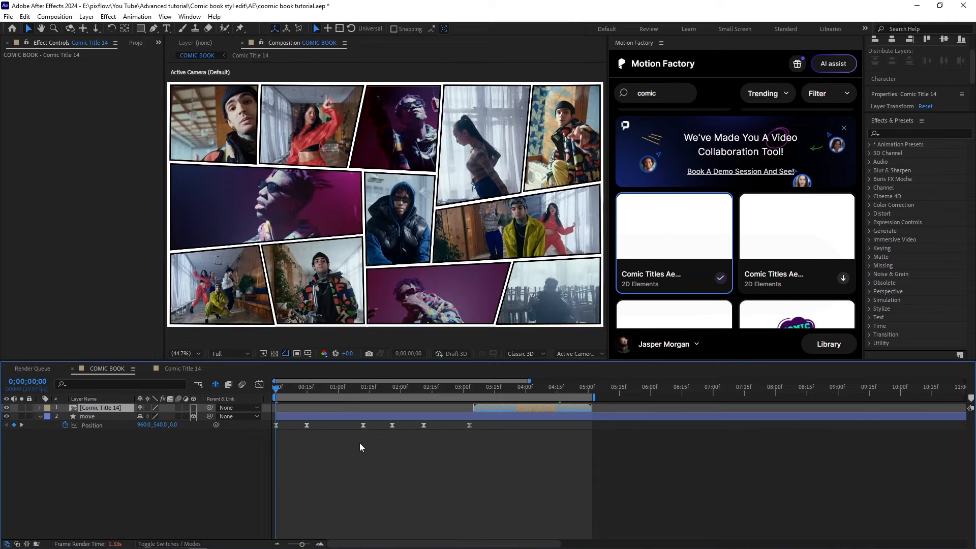
{"action": "left_click", "coordinate": [359, 443]}
{"action": "key", "text": "space"}
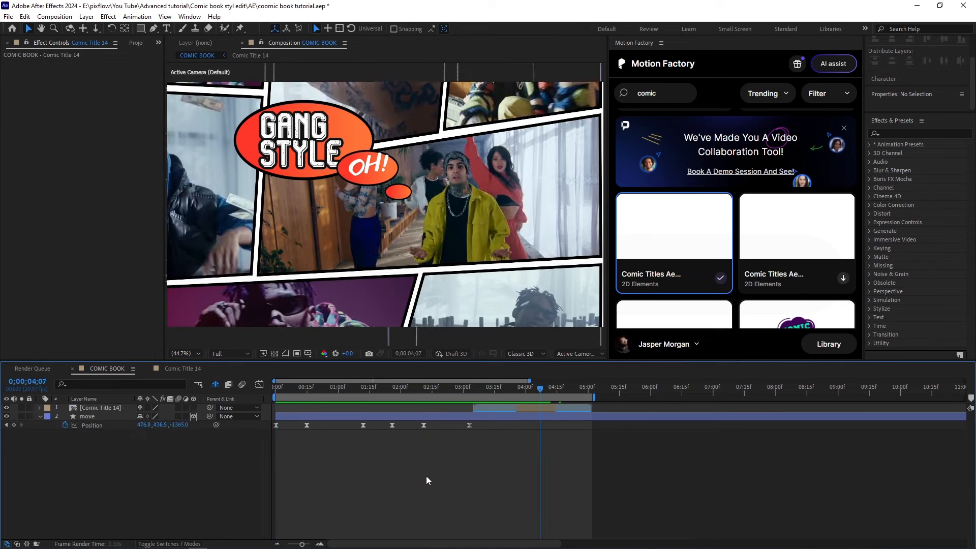
Enable motion blur on the move, comic and all twelve video layers, revealing the shy layers for this and hiding them again
{"action": "left_click", "coordinate": [178, 416]}
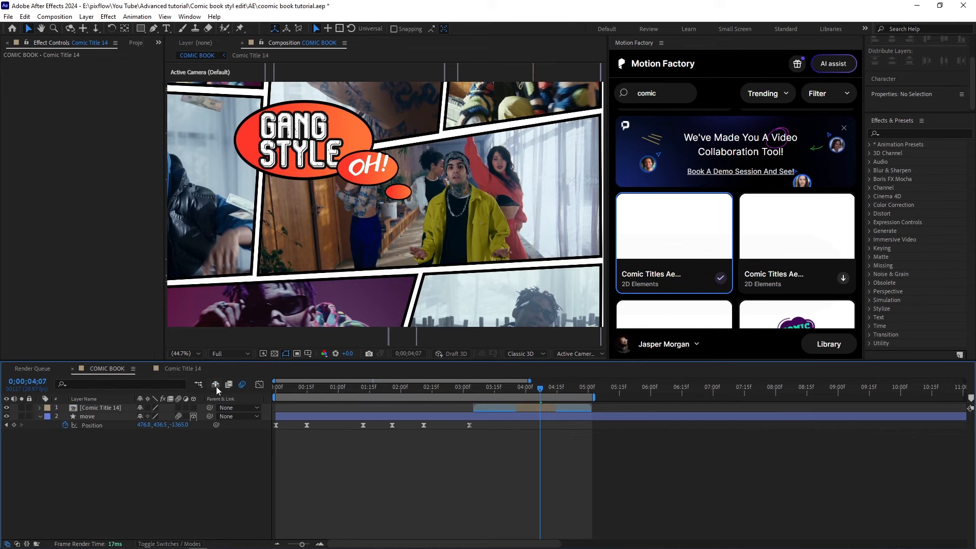
{"action": "left_click", "coordinate": [216, 384]}
{"action": "left_click_drag", "start_coordinate": [179, 435], "coordinate": [178, 538]}
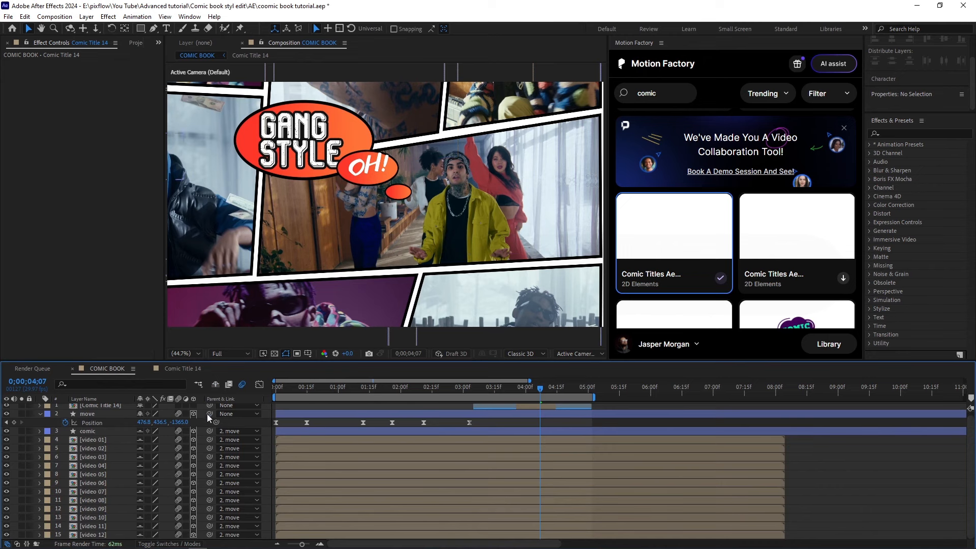
{"action": "left_click", "coordinate": [213, 386]}
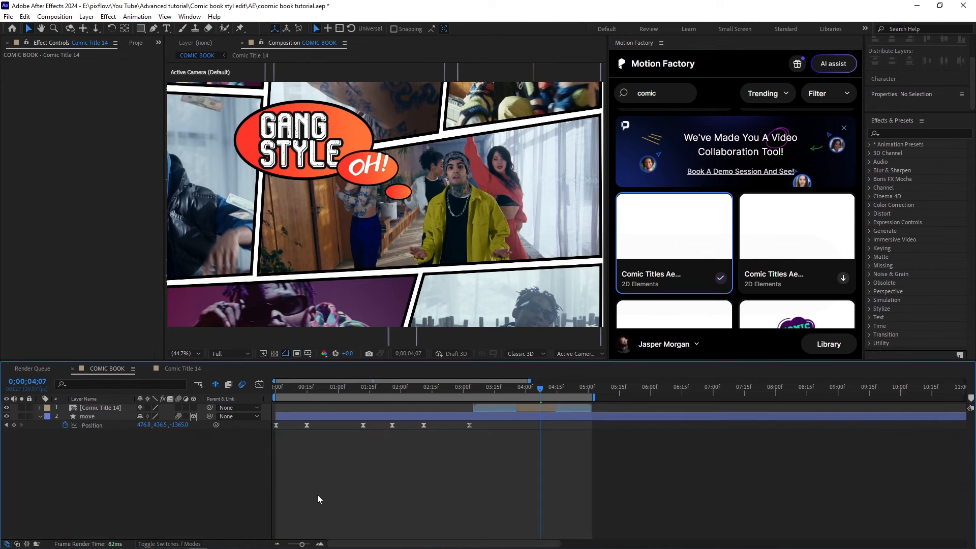
Collapse the move layer's properties, fit the composition in view and preview the motion-blurred animation from the start
{"action": "key", "text": "comma"}
{"action": "key", "text": "comma"}
{"action": "key", "text": "u"}
{"action": "left_click", "coordinate": [181, 354]}
{"action": "left_click", "coordinate": [211, 372]}
{"action": "left_click_drag", "start_coordinate": [509, 386], "coordinate": [238, 392]}
{"action": "key", "text": "space"}
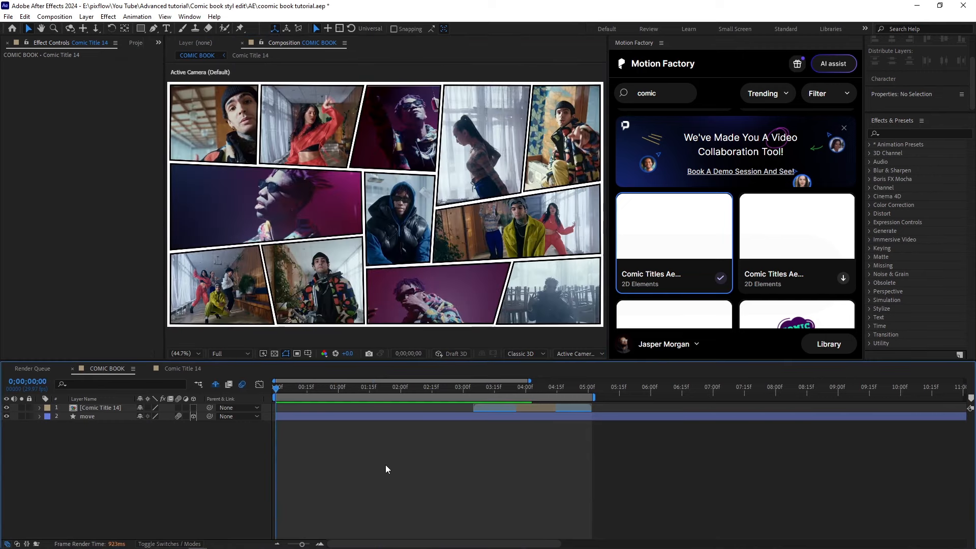